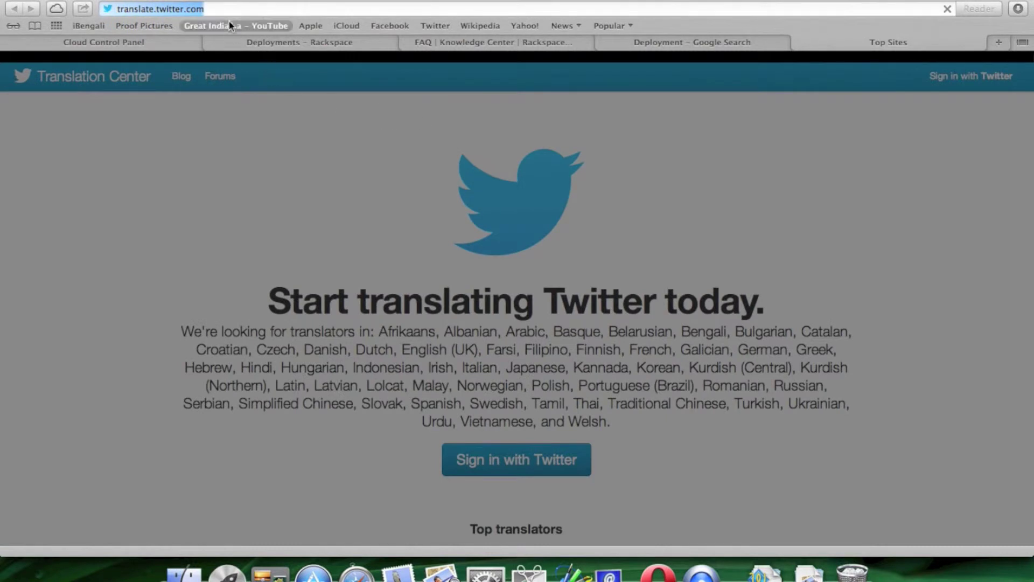
- Replace the Twitter translation page with thecustomizewindows.com in the same Safari tab
key(Return)
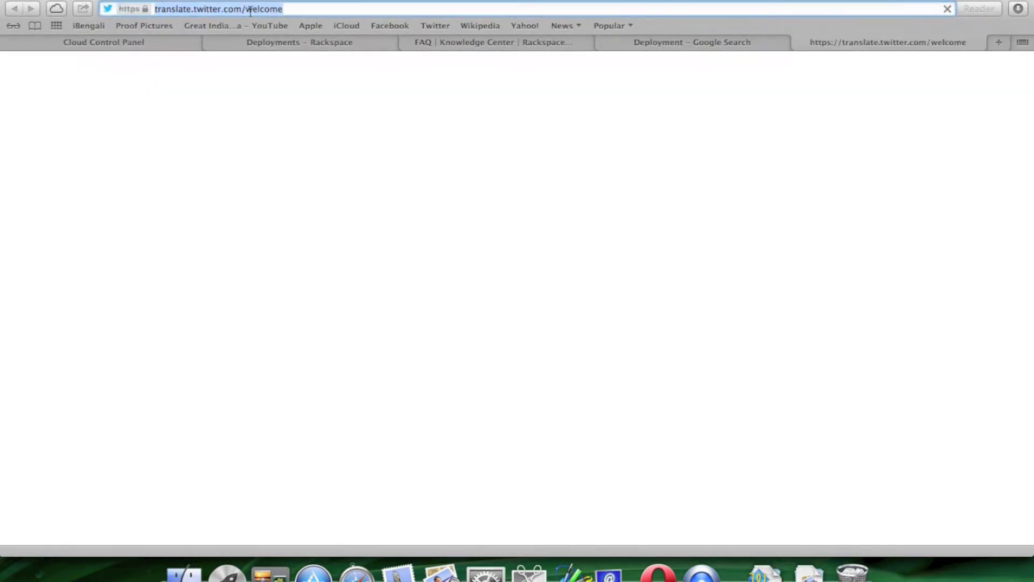
text(thecustomizewindows.com)
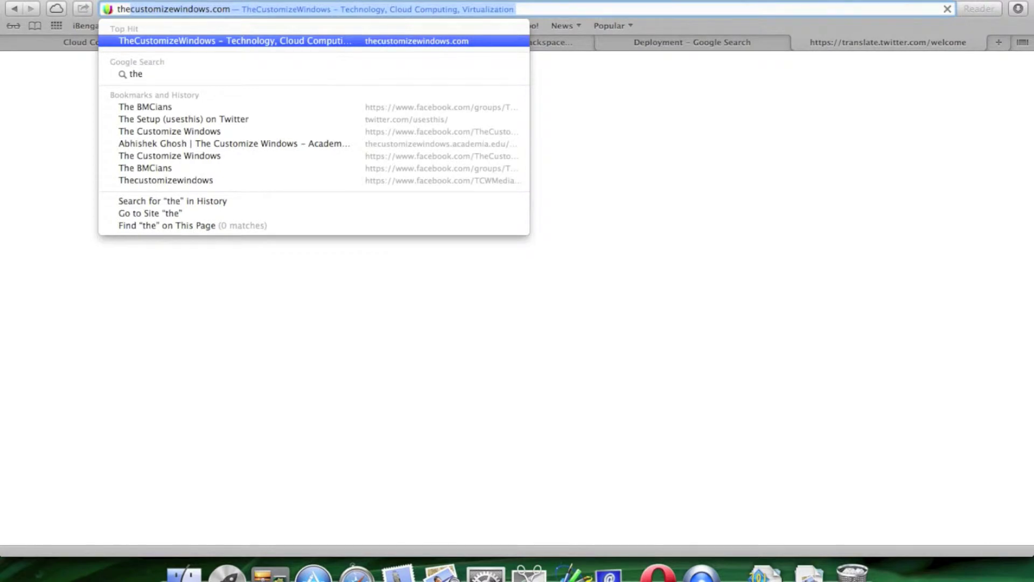
key(Return)
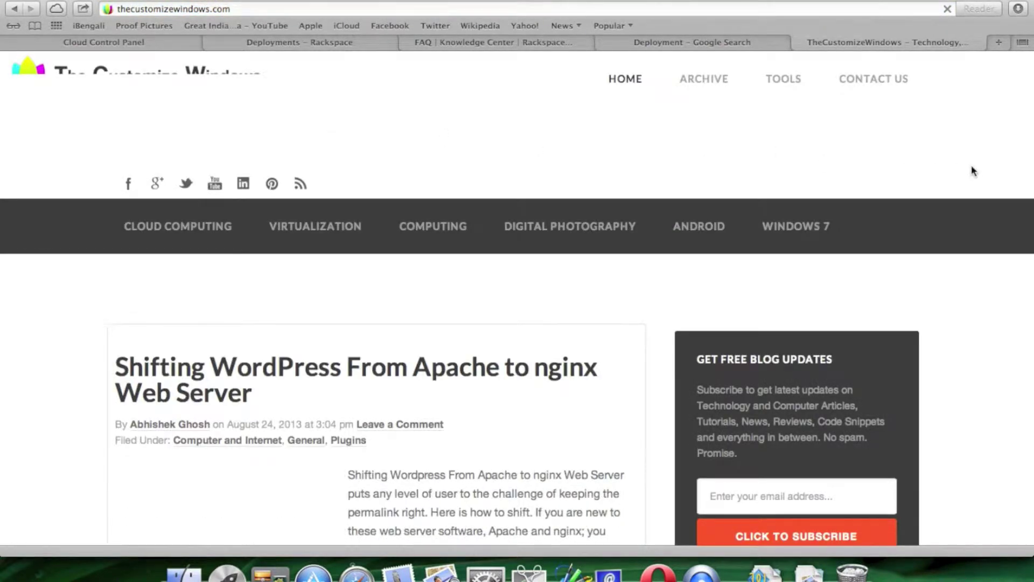
- Scroll through the latest posts on the Customize Windows home page
scroll(973, 171, down, 10)
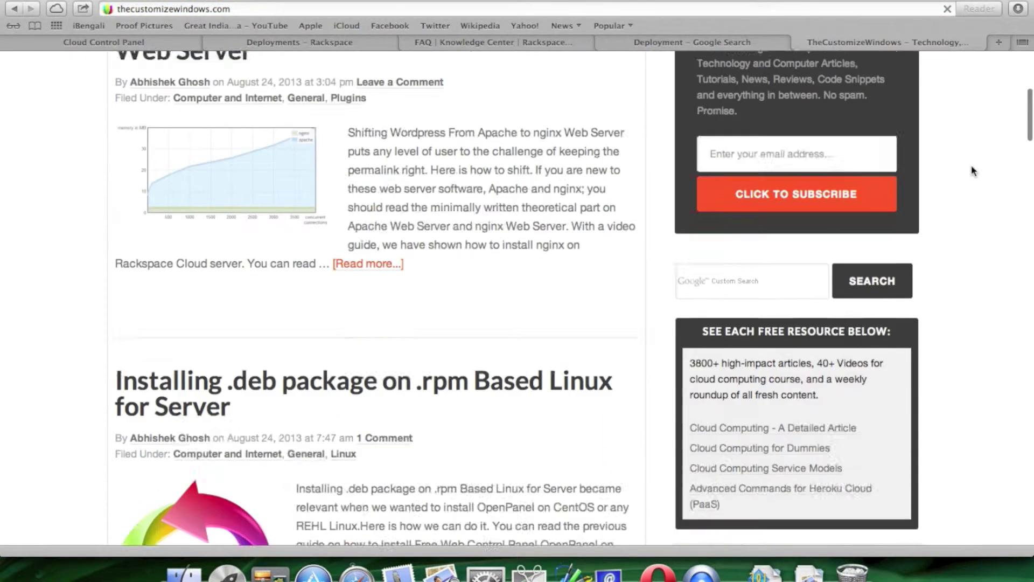
scroll(972, 172, down, 20)
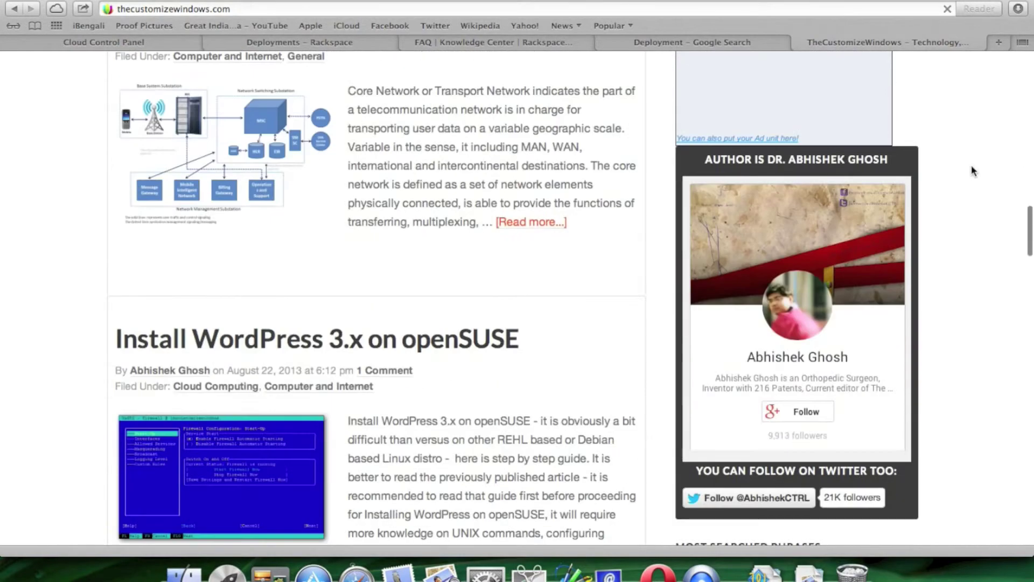
scroll(972, 171, down, 5)
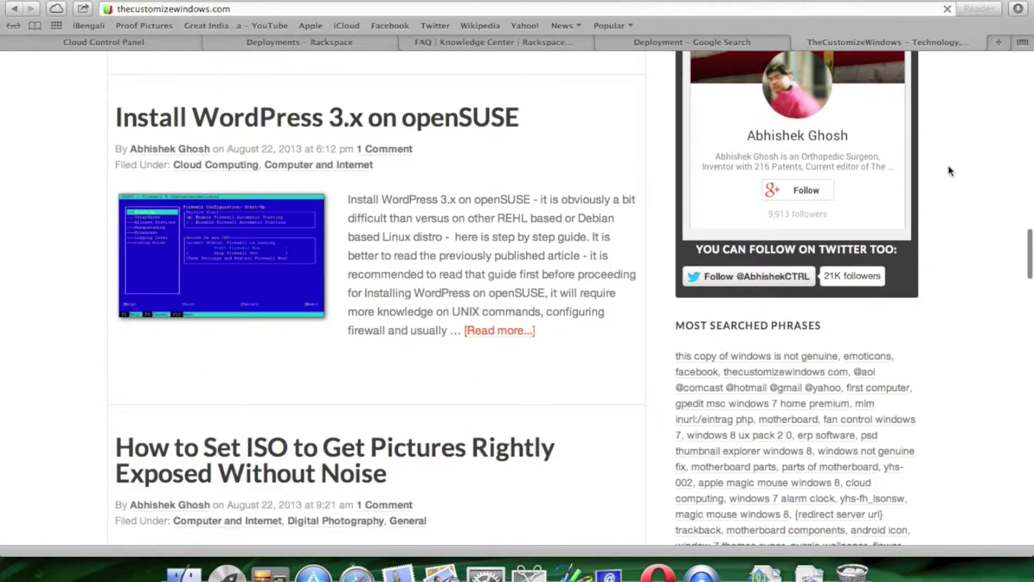
scroll(935, 172, up, 12)
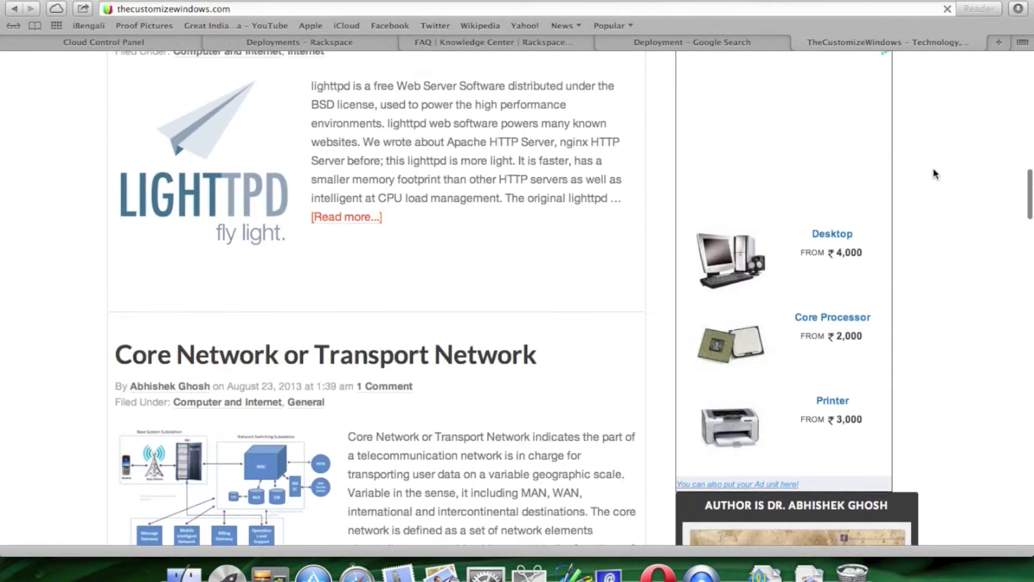
scroll(935, 172, up, 8)
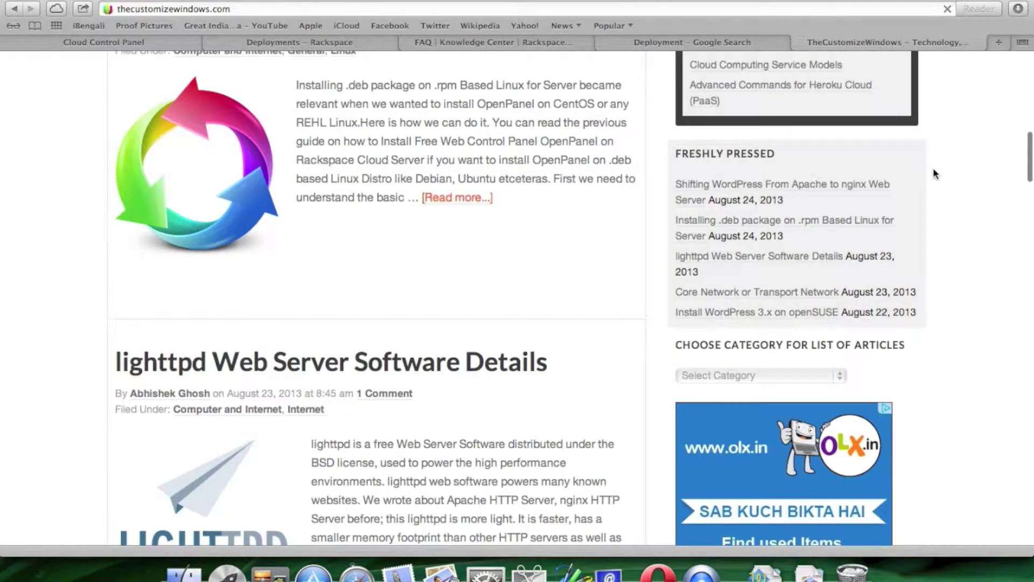
scroll(933, 167, up, 5)
scroll(933, 167, down, 10)
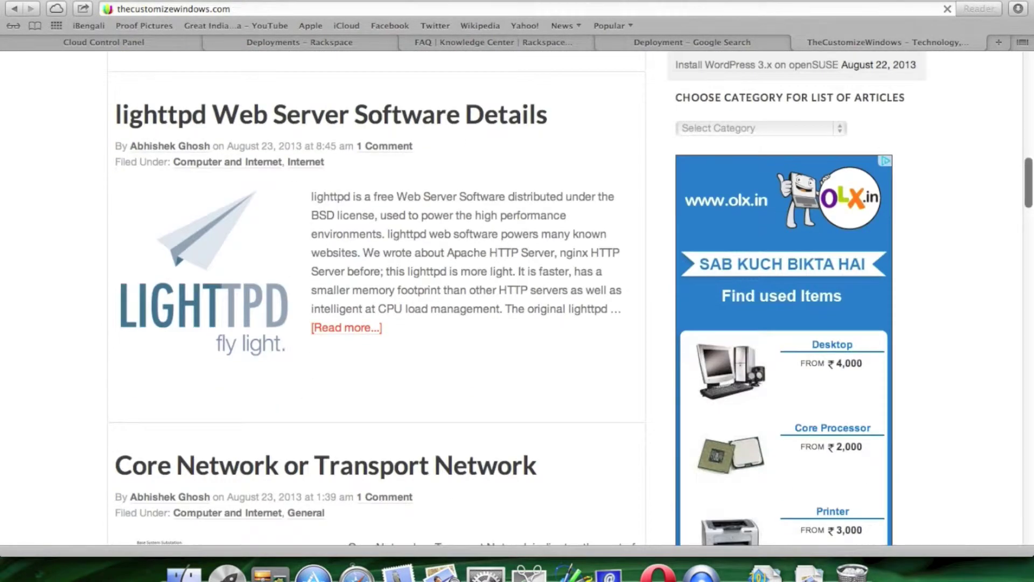
- Choose Cloud Computing (822) from the sidebar's Select Category list
click(768, 130)
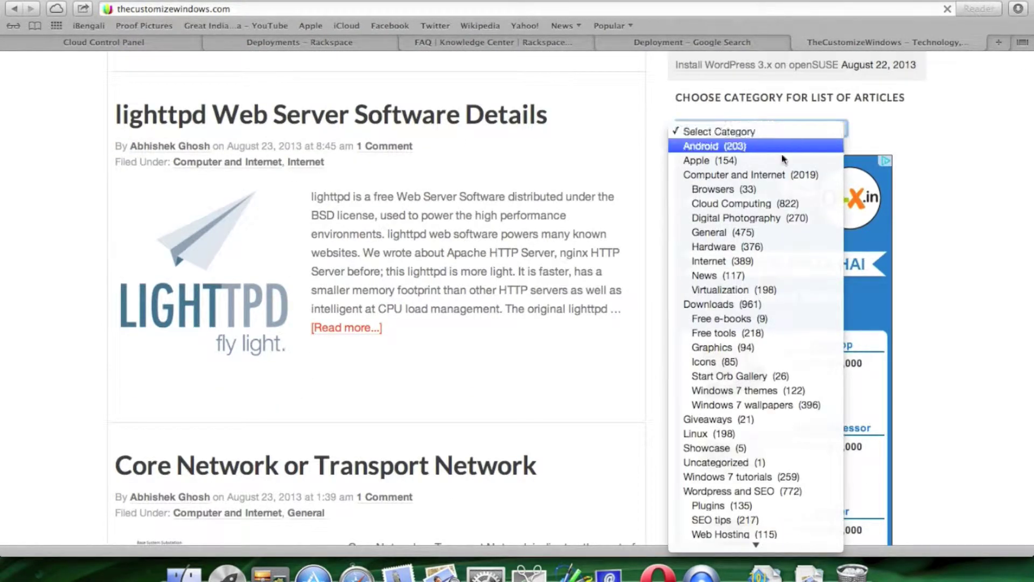
scroll(799, 325, down, 1)
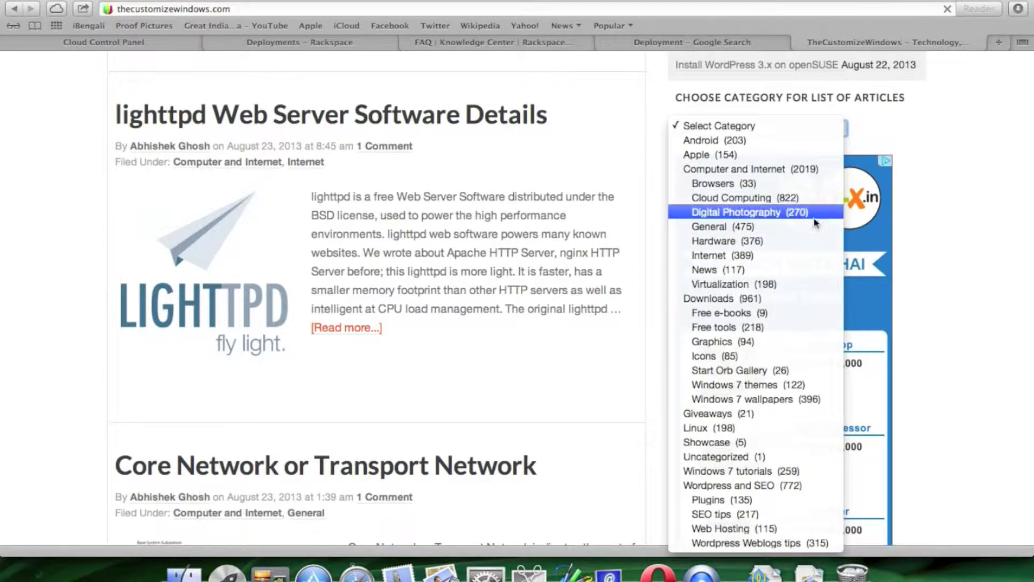
click(736, 201)
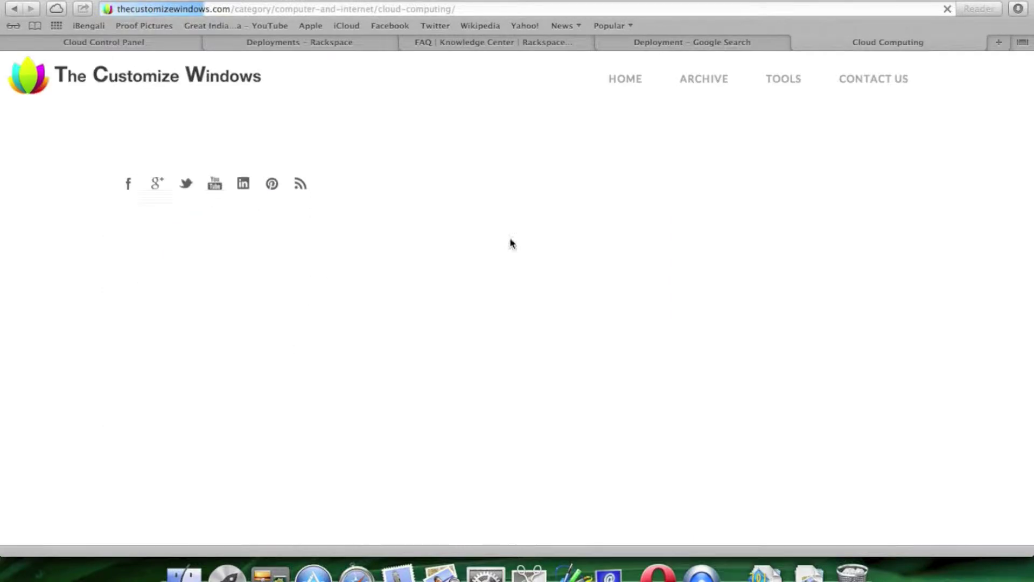
- Scan the Cloud Computing posts and open the Heroku or OpenShift or AppFog for WordPress article
scroll(510, 238, down, 5)
scroll(509, 240, down, 10)
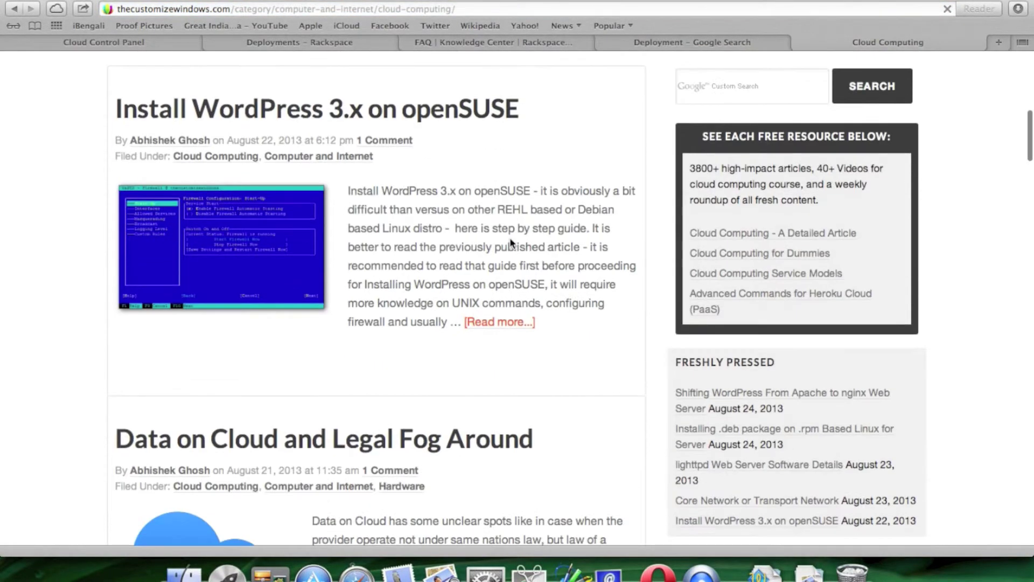
scroll(582, 245, down, 10)
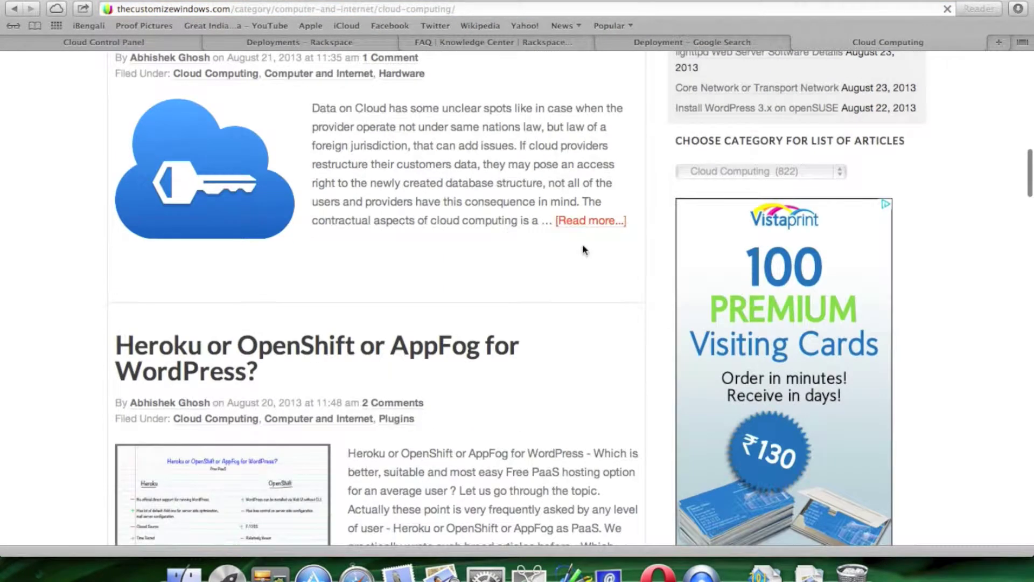
scroll(572, 249, up, 3)
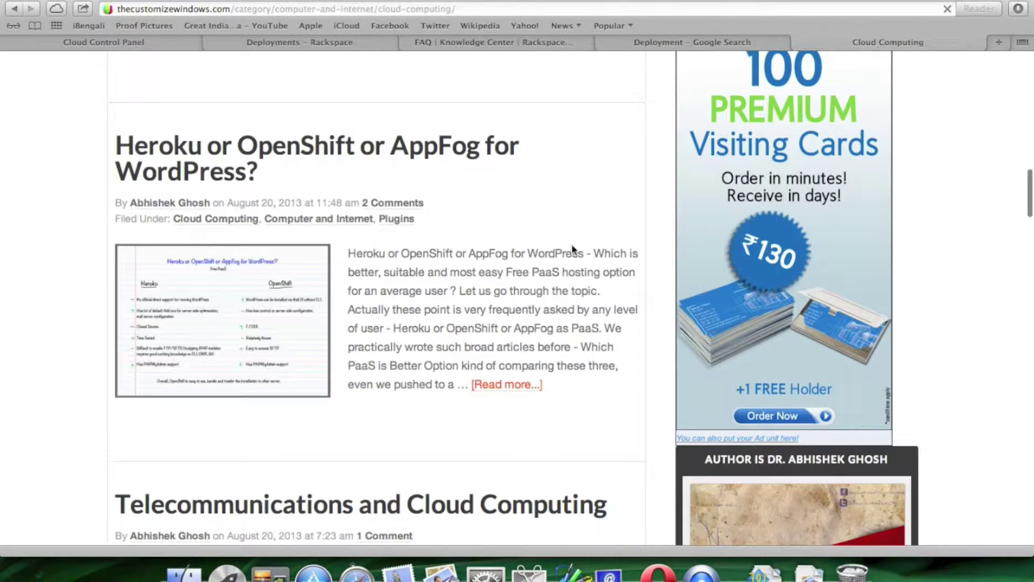
click(408, 157)
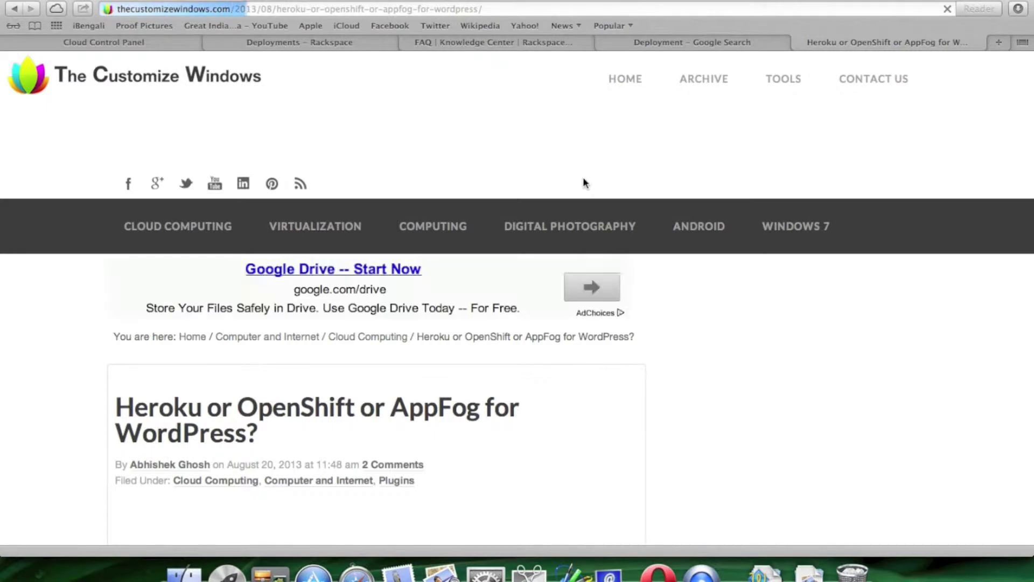
- Read the article, then return to the Rackspace Automated Deployment search results
scroll(583, 183, down, 4)
scroll(584, 183, down, 10)
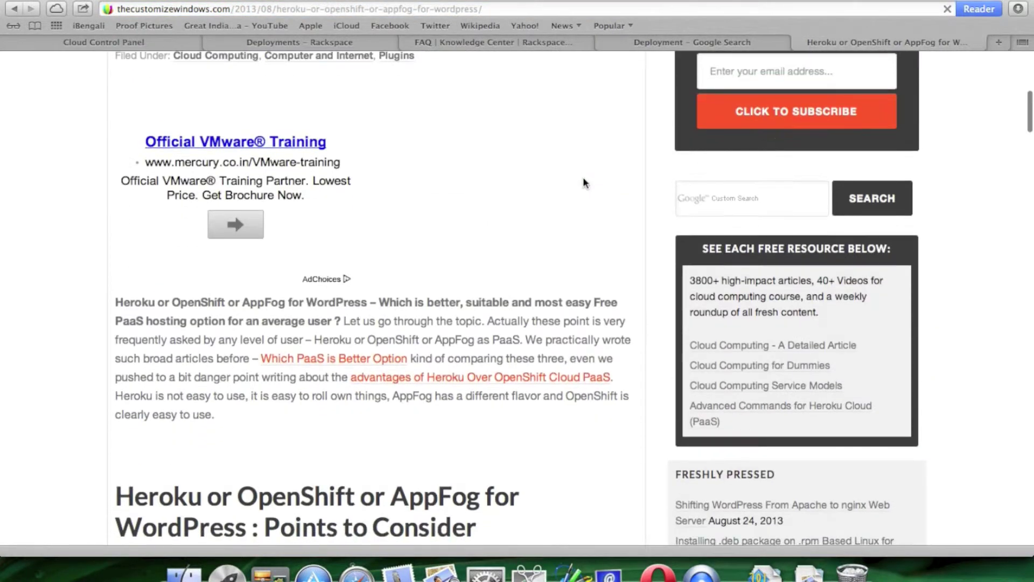
scroll(583, 184, down, 7)
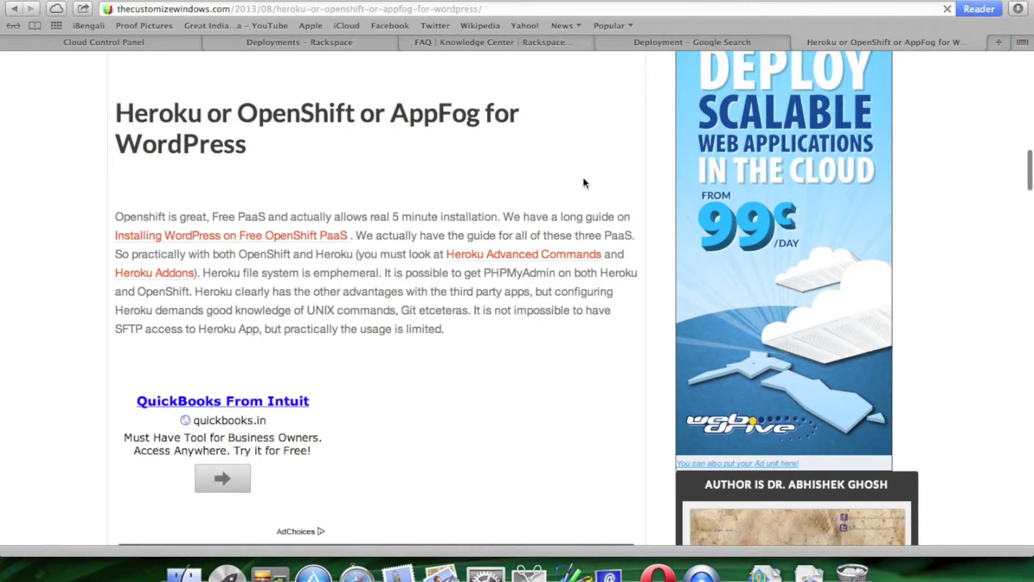
scroll(583, 178, down, 8)
scroll(584, 182, down, 8)
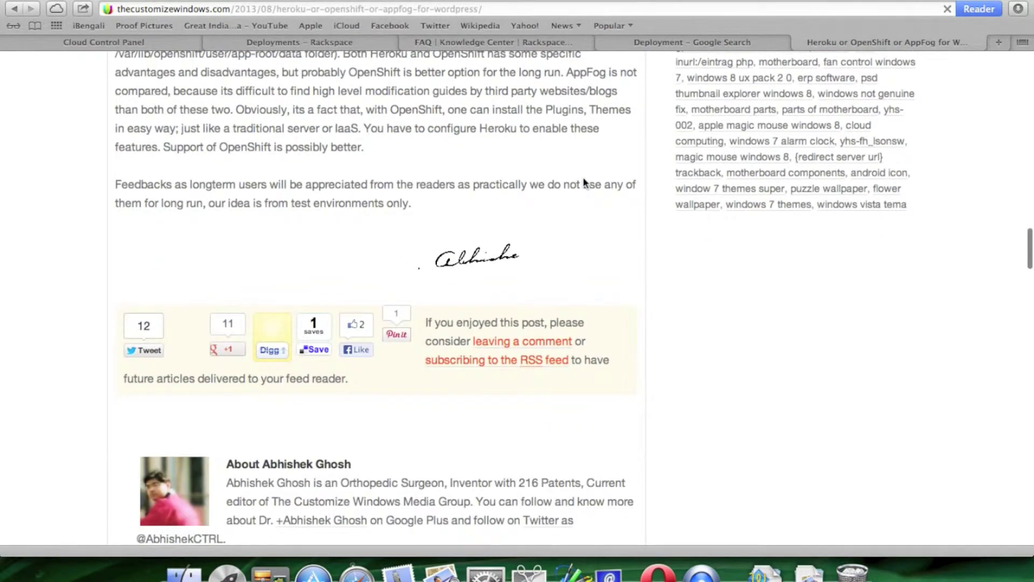
scroll(584, 182, down, 3)
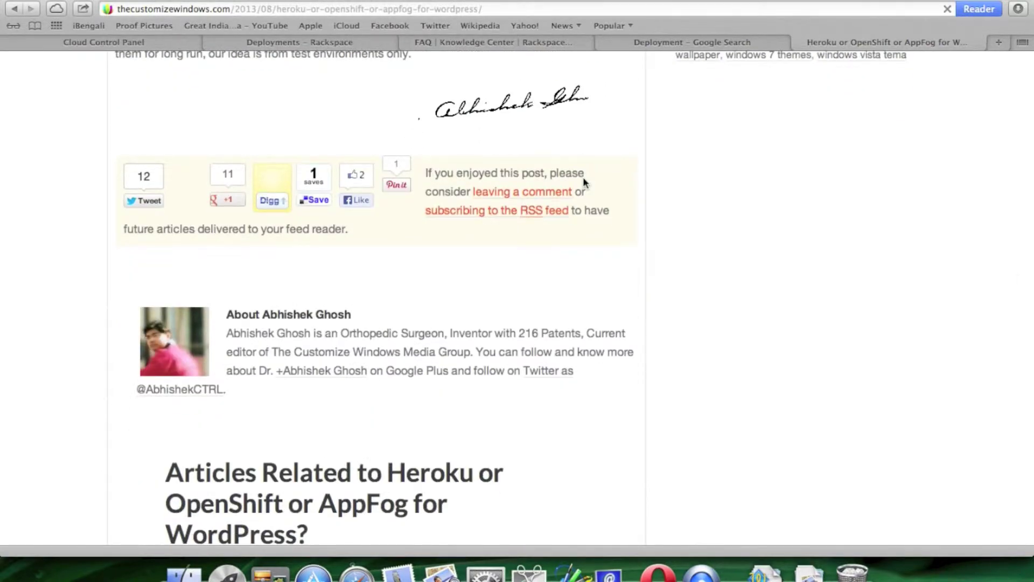
scroll(583, 177, up, 20)
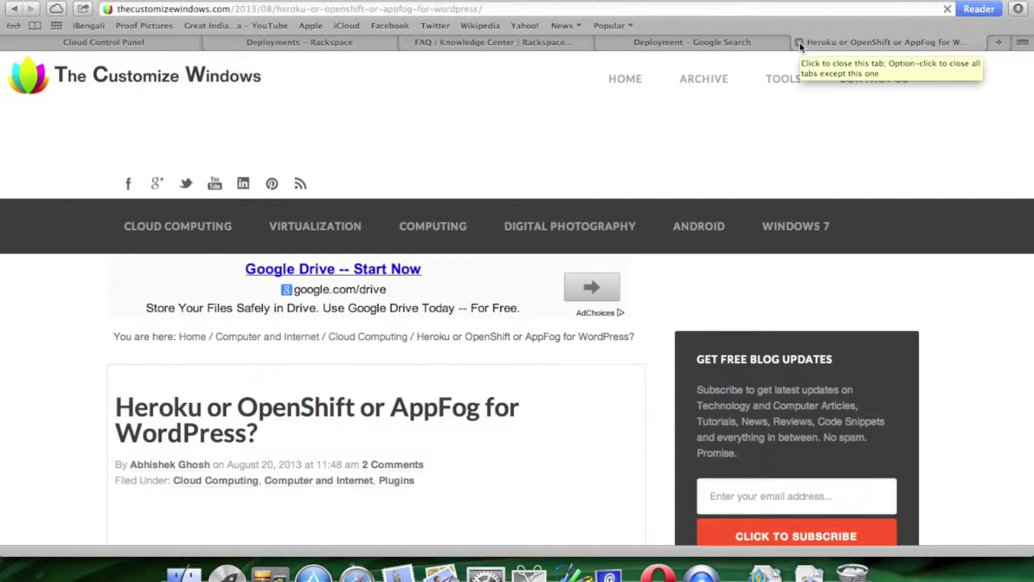
click(737, 47)
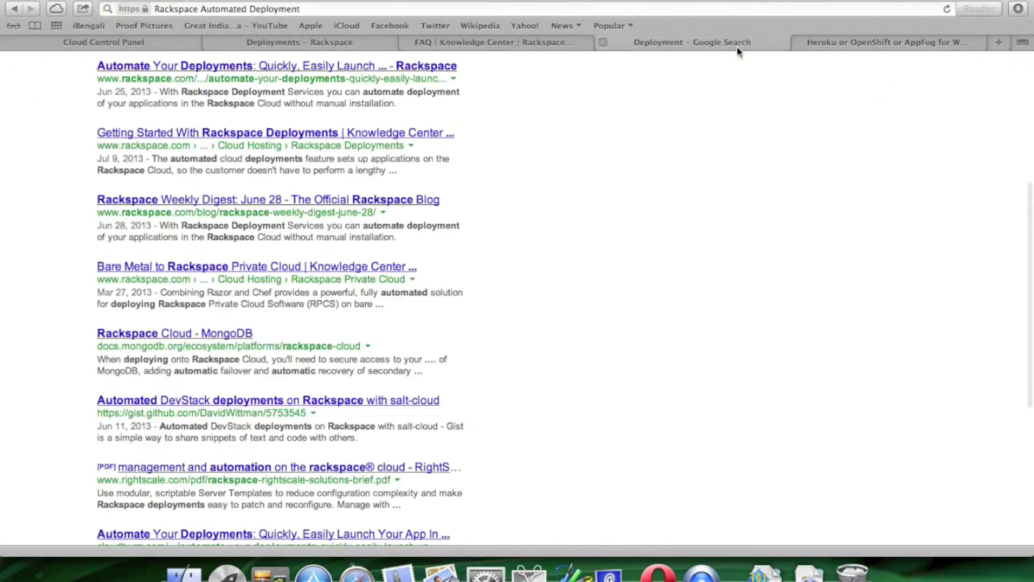
- Close the Google results and read the Rackspace Automated Deployment FAQ
click(604, 44)
click(596, 44)
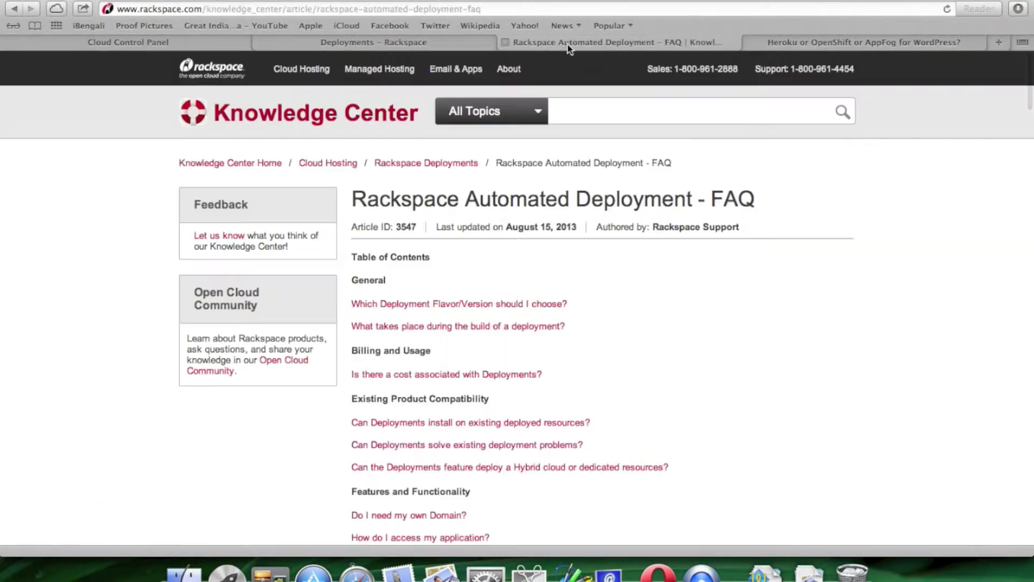
scroll(722, 268, down, 10)
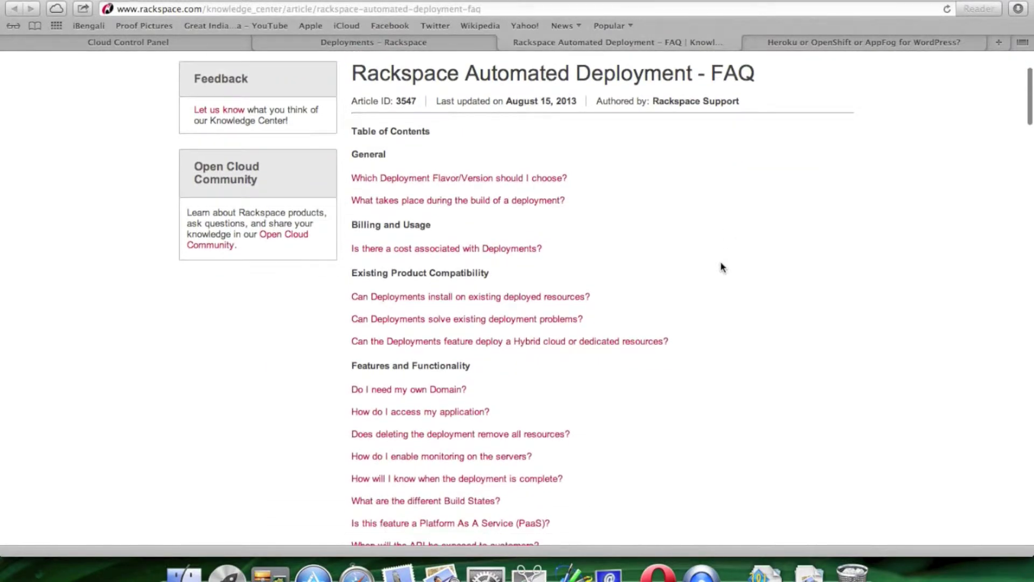
scroll(721, 267, down, 7)
scroll(721, 266, up, 6)
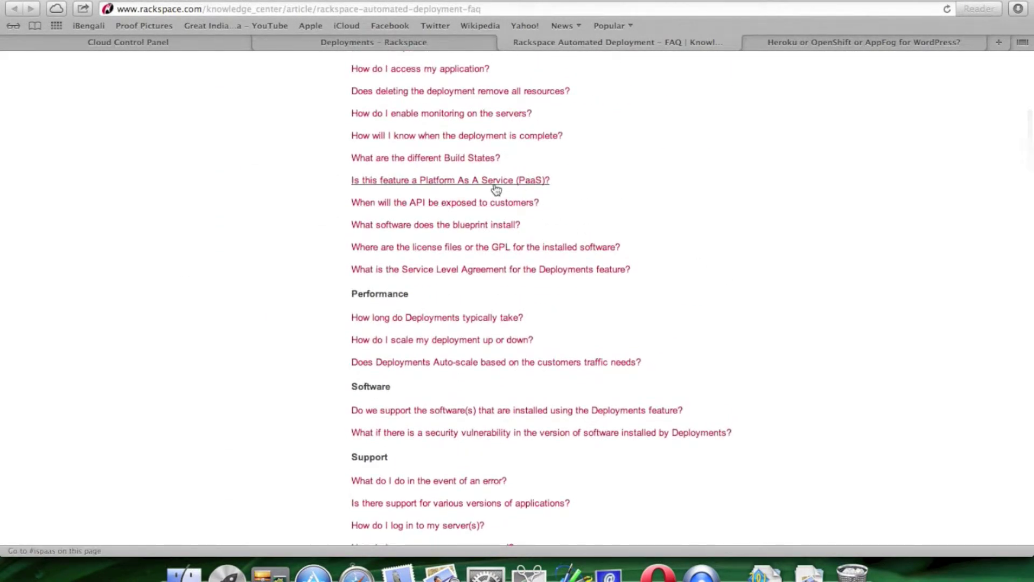
- Open the FAQ's PaaS answer in a new tab and read its opening
right_click(495, 184)
click(552, 205)
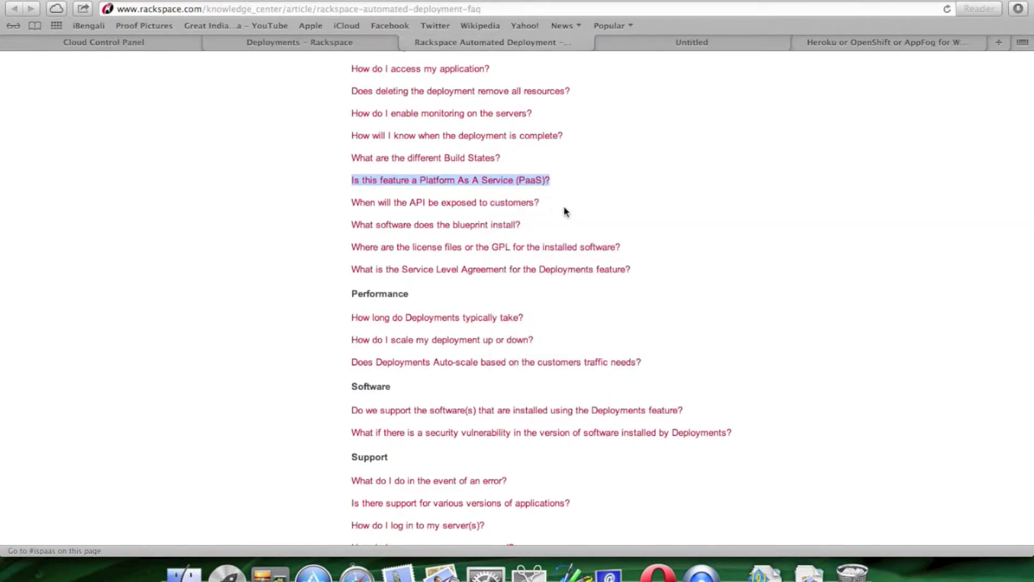
scroll(742, 217, down, 5)
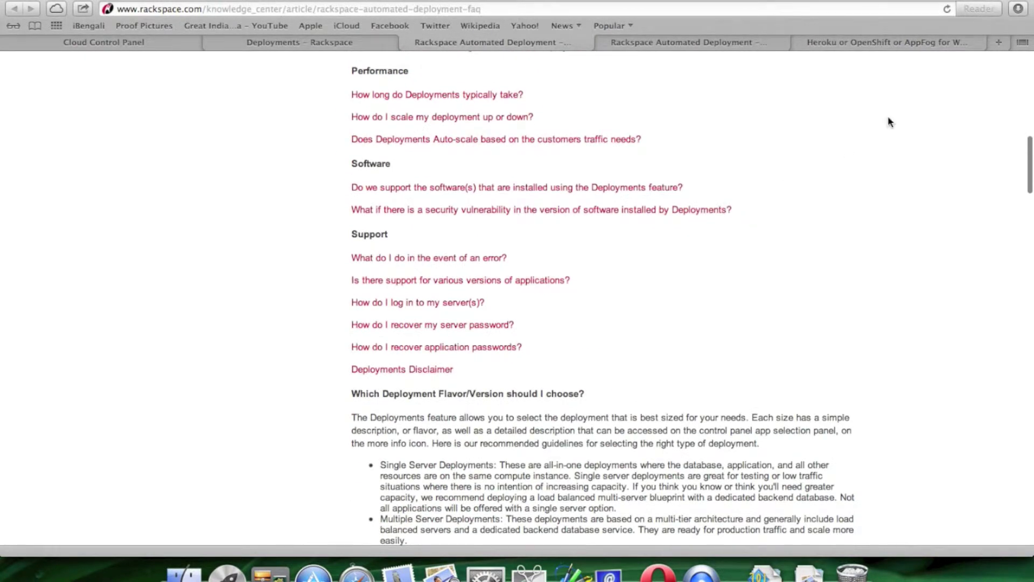
click(923, 41)
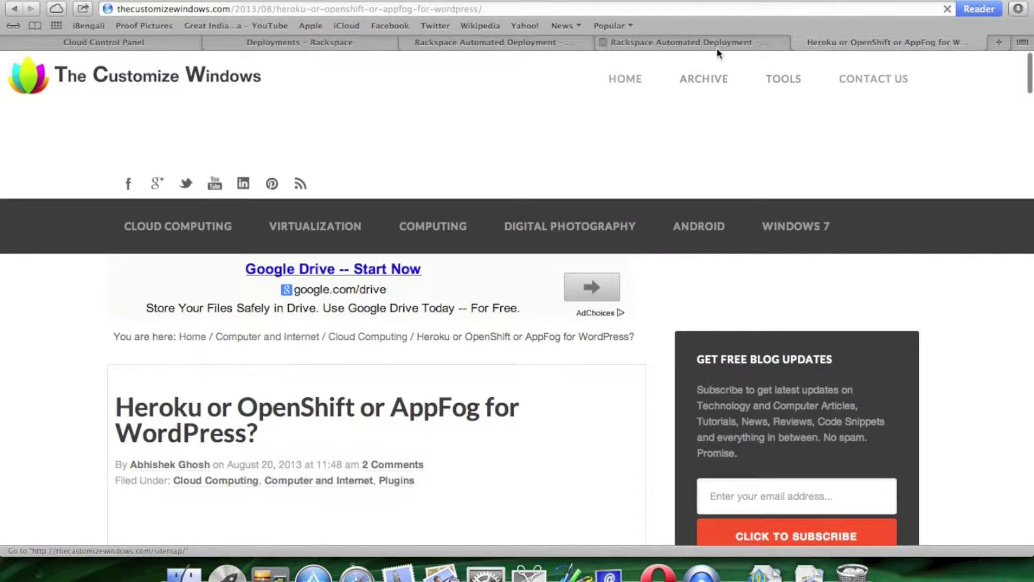
click(717, 47)
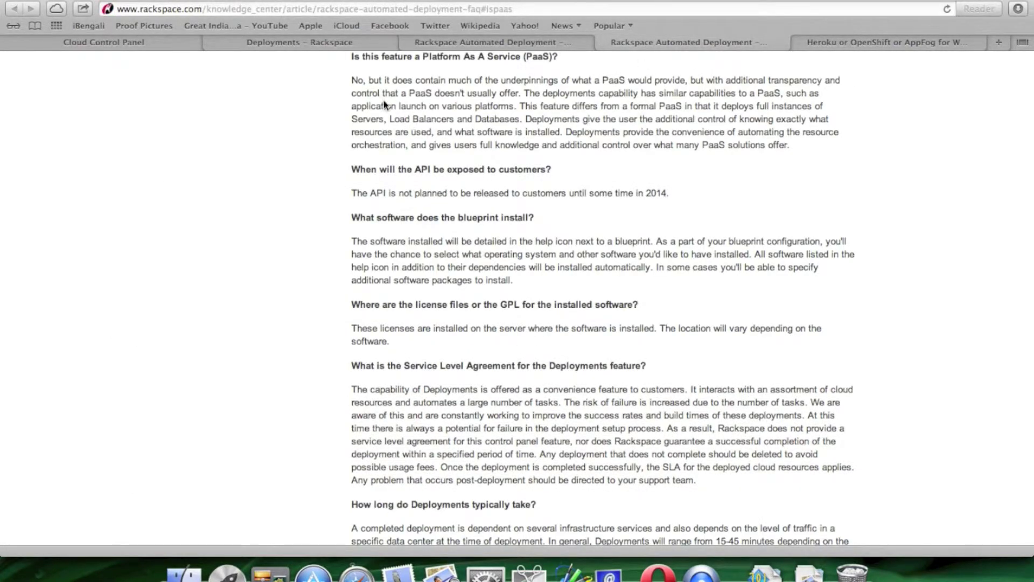
drag(353, 79, 526, 95)
click(627, 131)
- Skim the rest of the FAQ question list, then show the empty Rackspace Deployments page
click(448, 43)
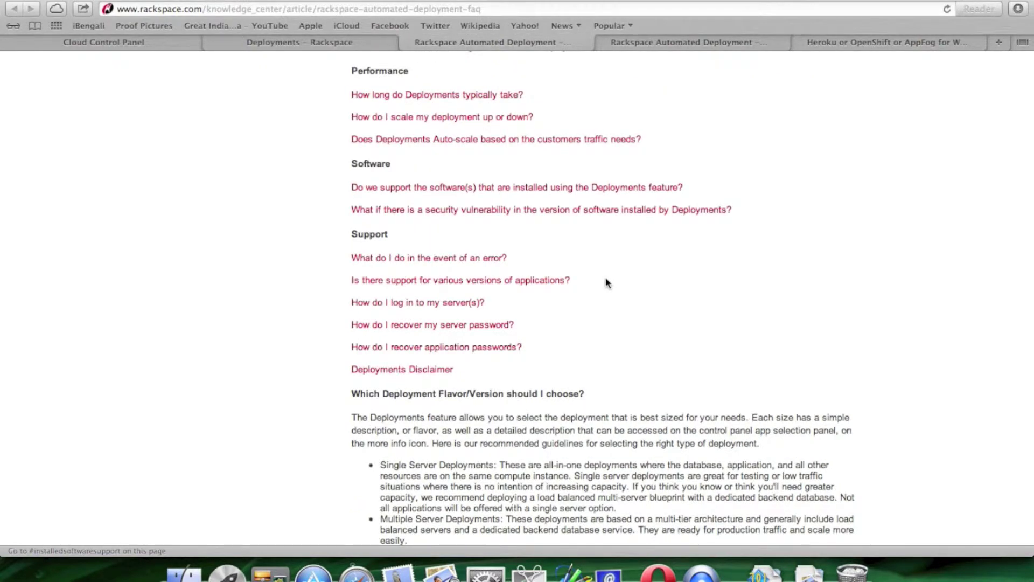
scroll(606, 275, down, 5)
scroll(606, 264, down, 6)
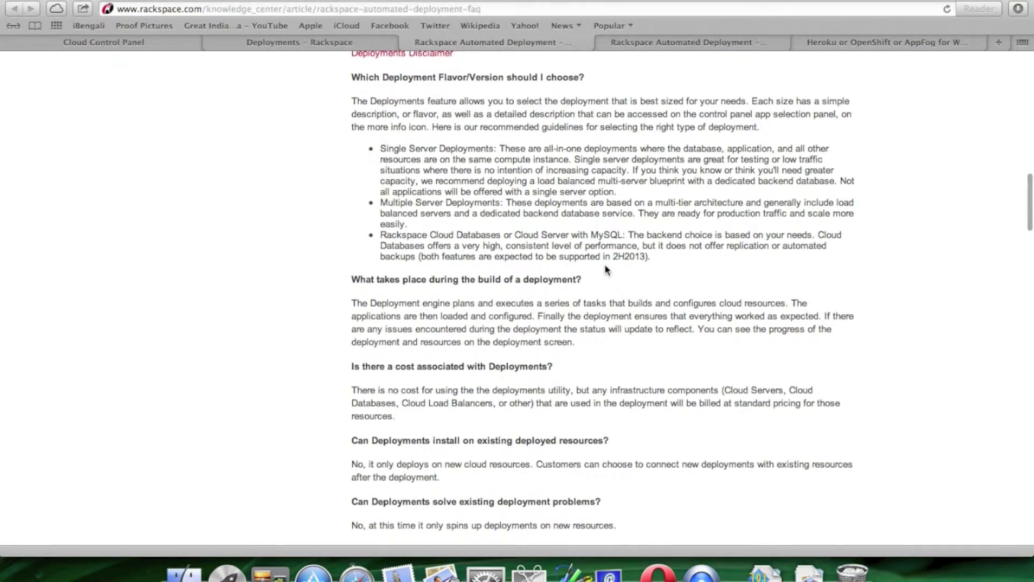
scroll(605, 265, down, 4)
scroll(606, 267, down, 3)
scroll(582, 256, up, 10)
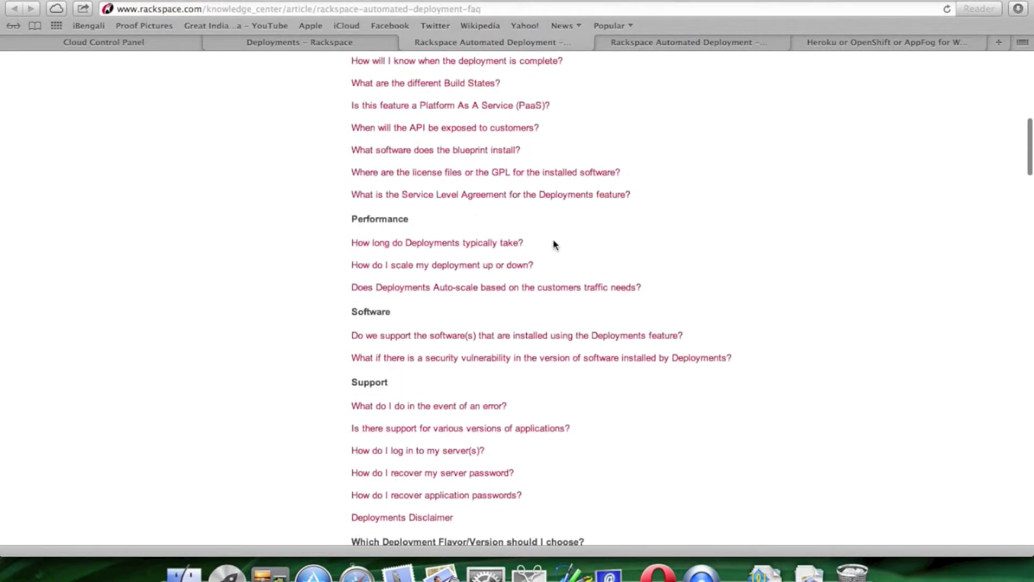
click(321, 42)
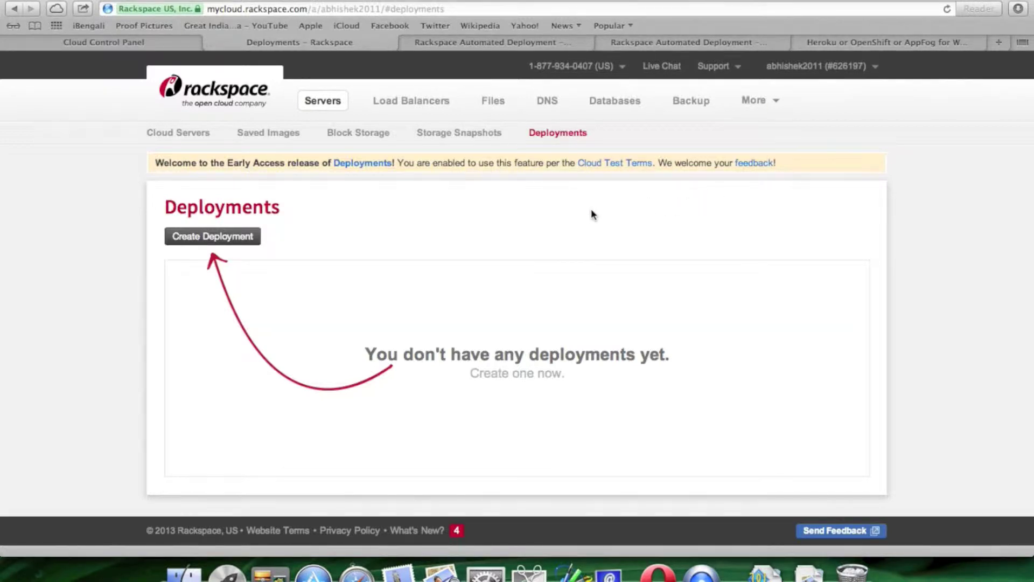
- Start a new deployment named thecustomizewindows in the Chicago (ORD) region
click(233, 240)
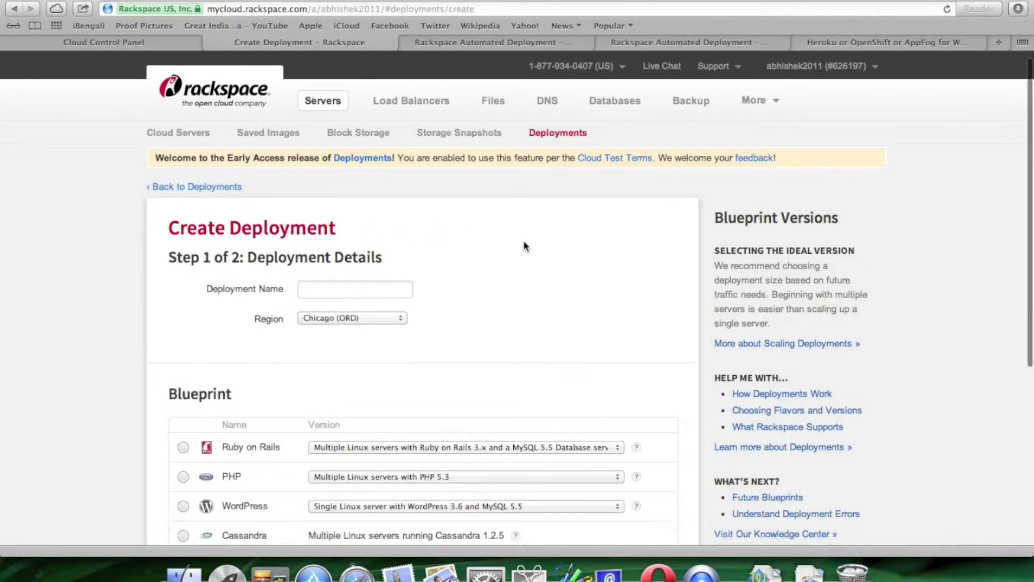
click(373, 245)
text(thecustomizewindows)
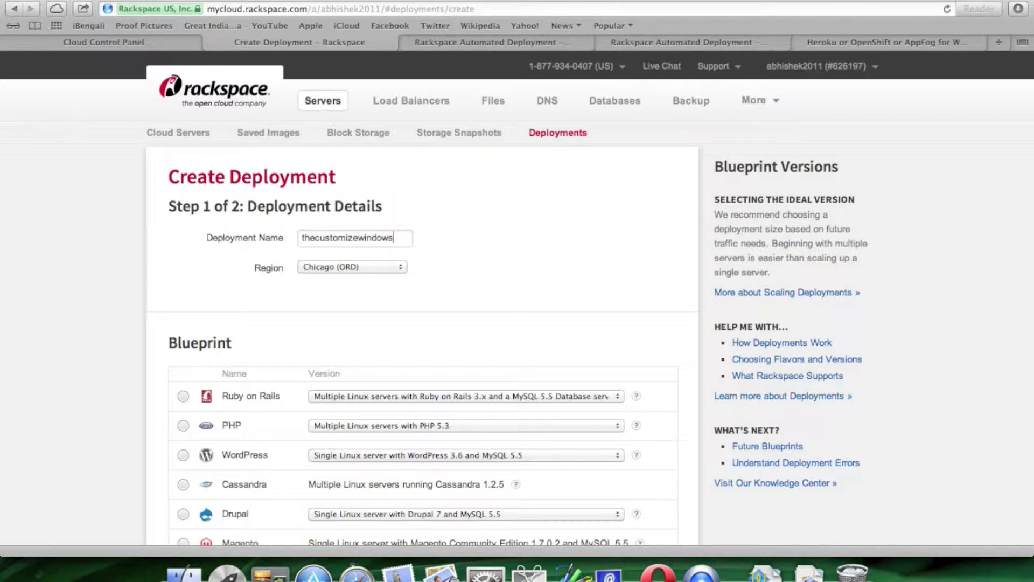
scroll(328, 244, down, 3)
click(335, 202)
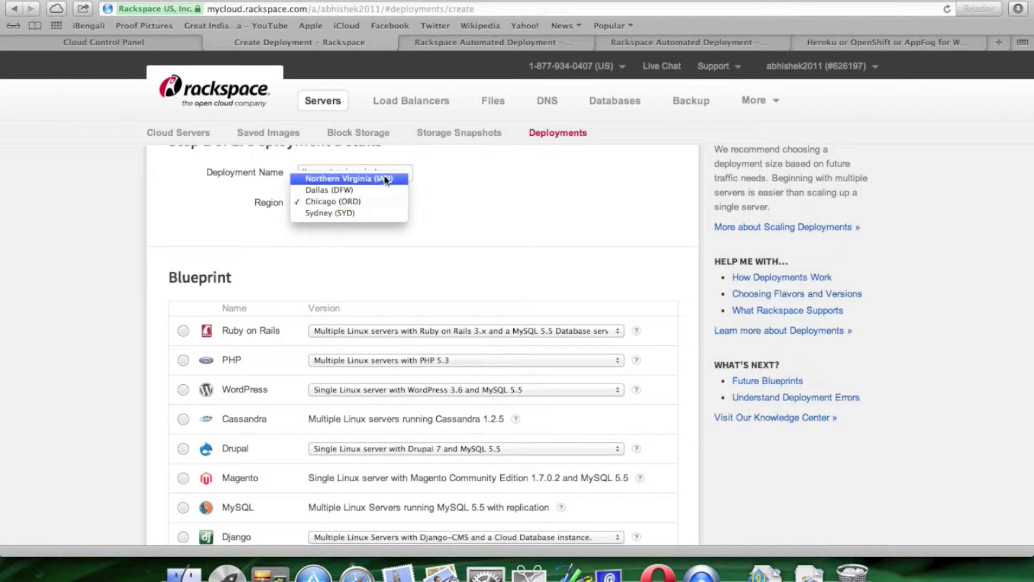
click(535, 210)
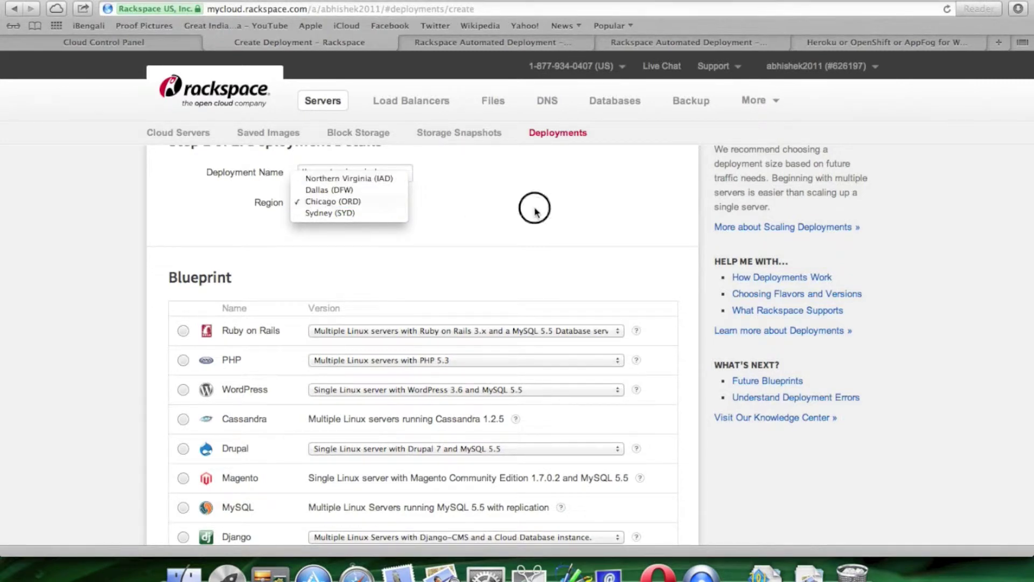
- Select the WordPress blueprint, keeping the single-server WordPress 3.6 version
scroll(535, 211, down, 2)
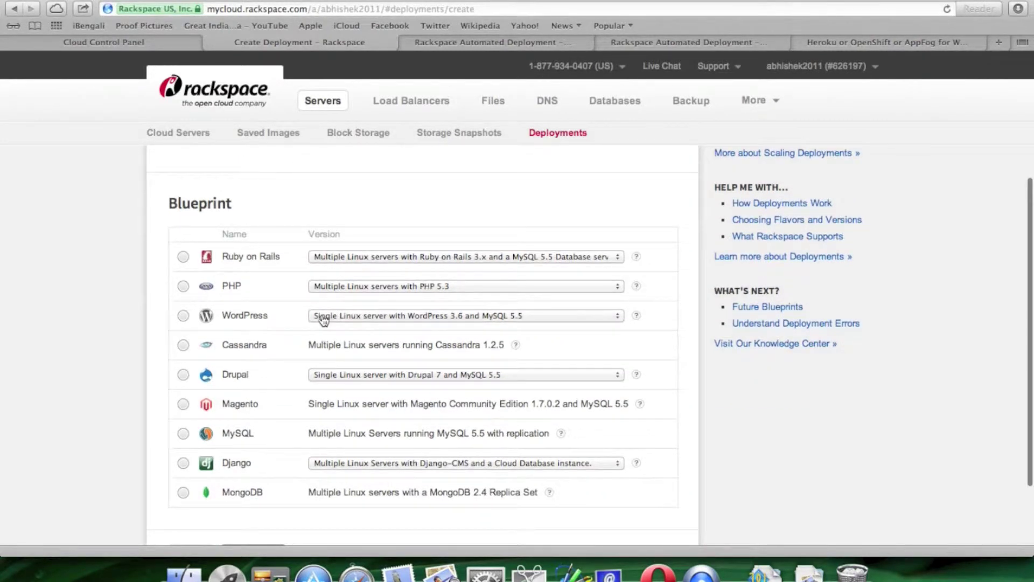
scroll(323, 315, down, 2)
click(183, 245)
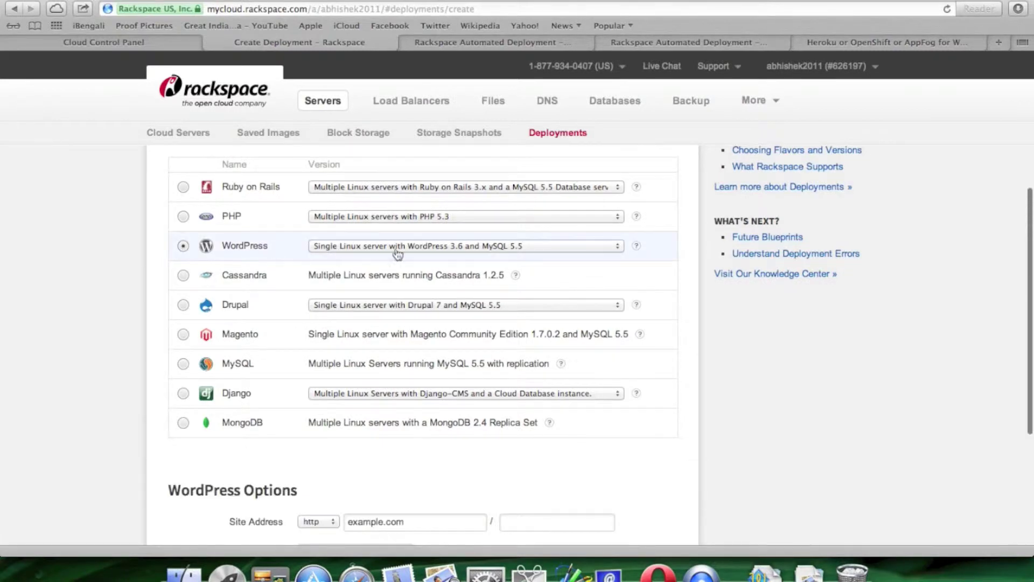
click(521, 245)
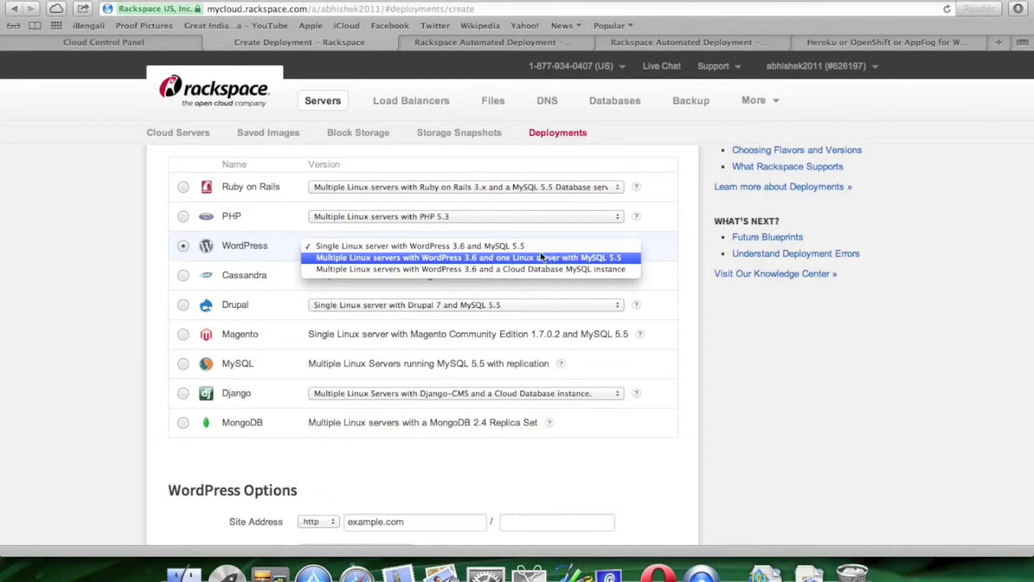
click(527, 247)
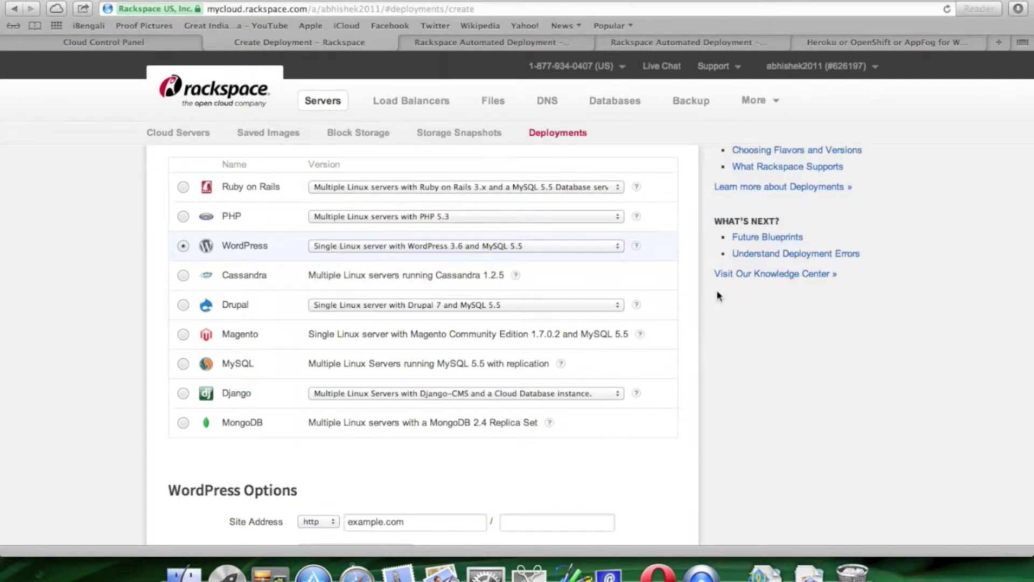
- Enter the WordPress admin password and continue to Infrastructure Details
scroll(717, 294, down, 3)
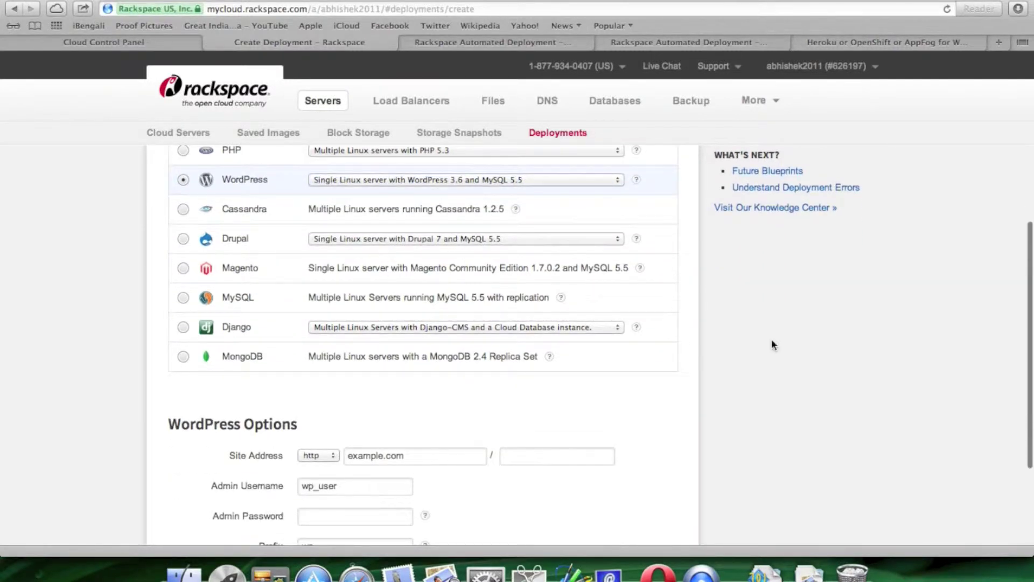
scroll(772, 342, down, 6)
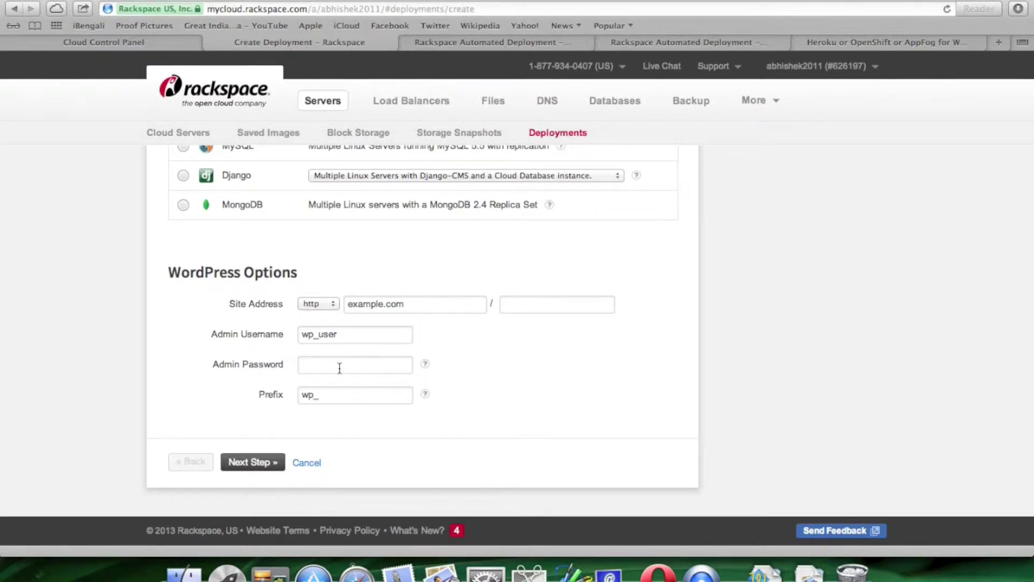
text(pa)
click(269, 462)
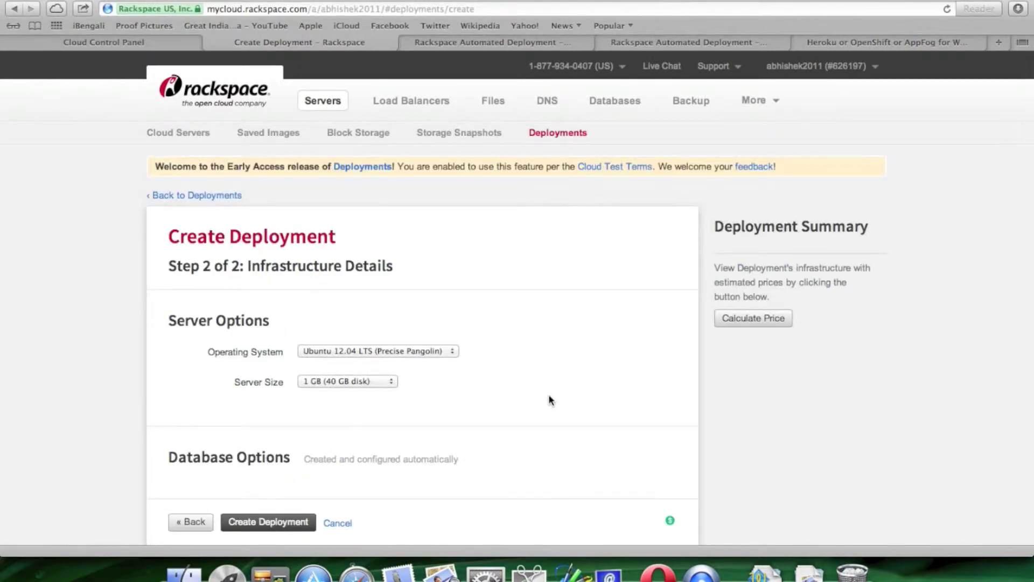
- Calculate the price ($0.060/hour plus bandwidth for 1 GB Ubuntu 12.04) and create the deployment
scroll(550, 397, down, 3)
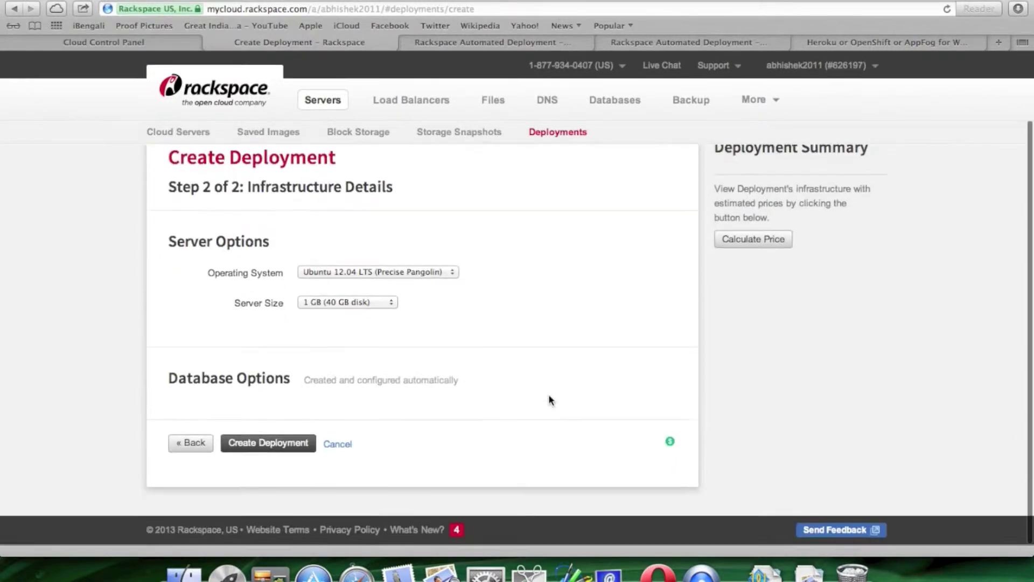
click(765, 240)
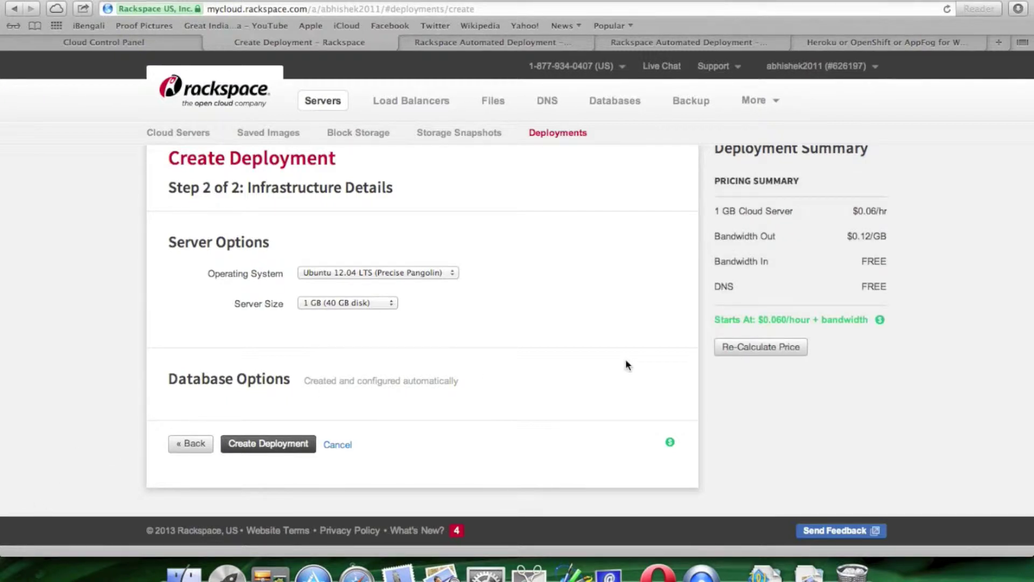
scroll(932, 325, up, 2)
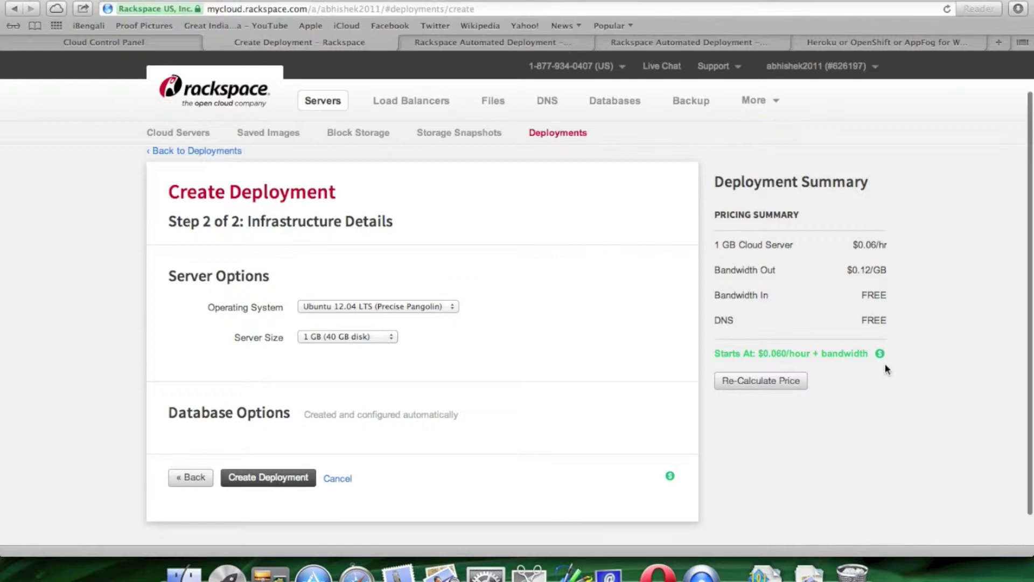
scroll(885, 364, down, 2)
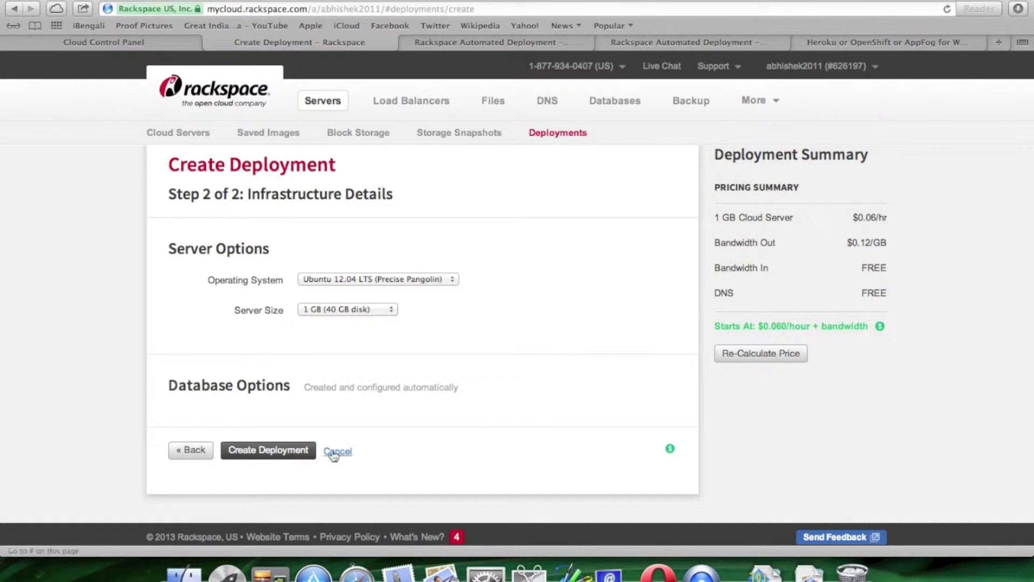
click(295, 451)
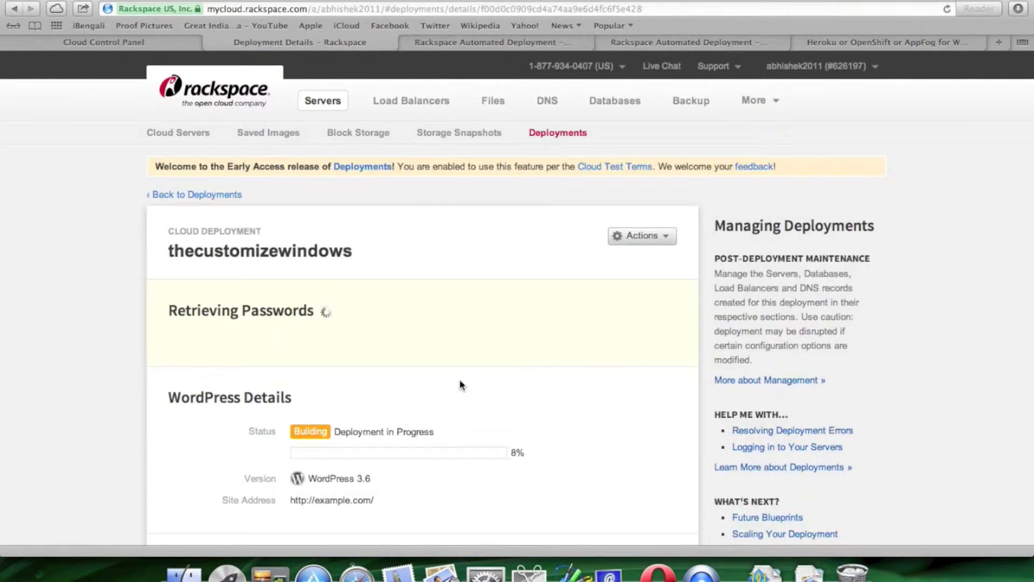
- Follow the thecustomizewindows build progress until Deployment Complete and the server is Active
scroll(628, 397, down, 4)
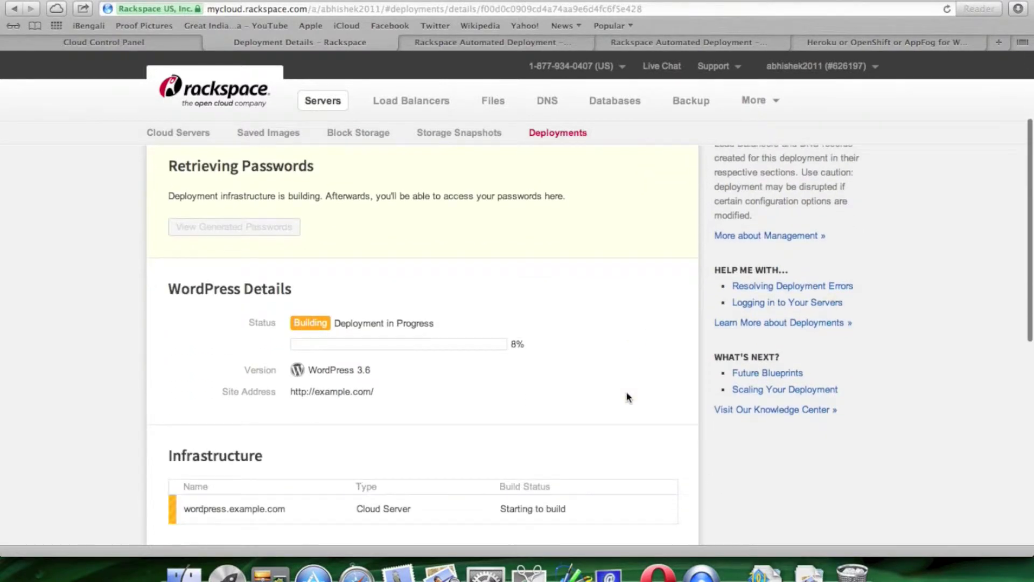
right_click(627, 397)
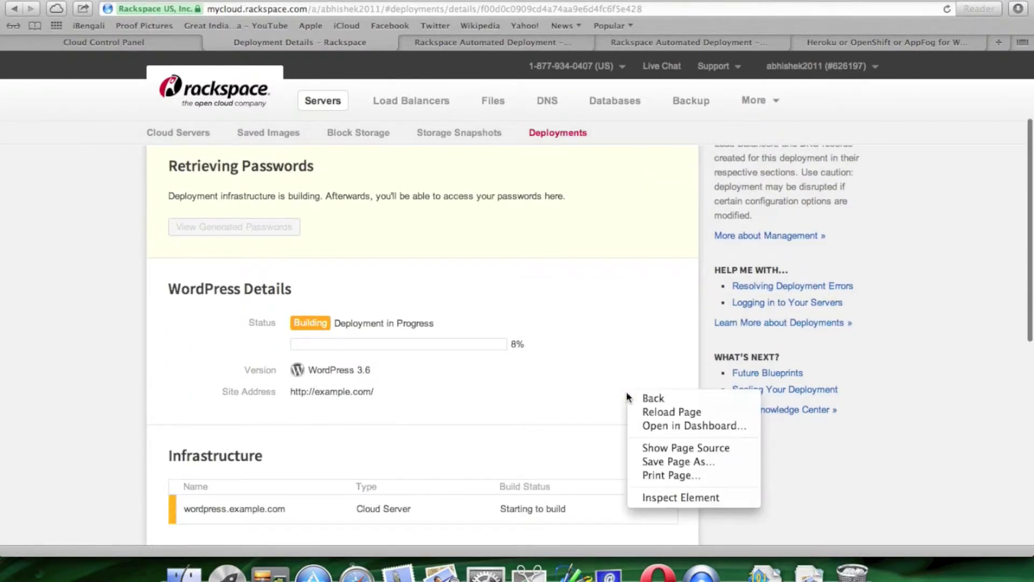
click(573, 382)
scroll(572, 383, down, 3)
scroll(572, 383, down, 1)
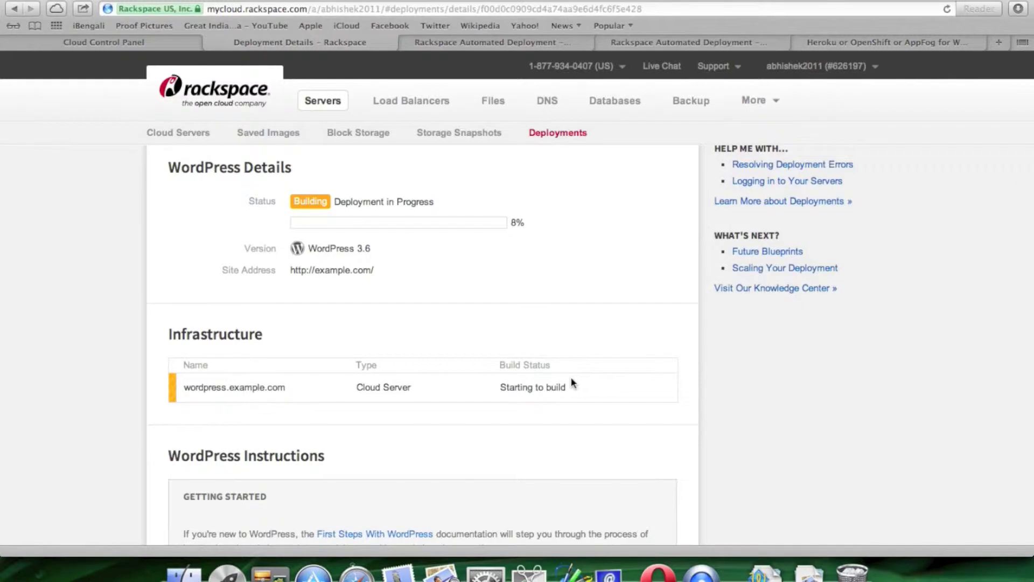
scroll(572, 382, down, 8)
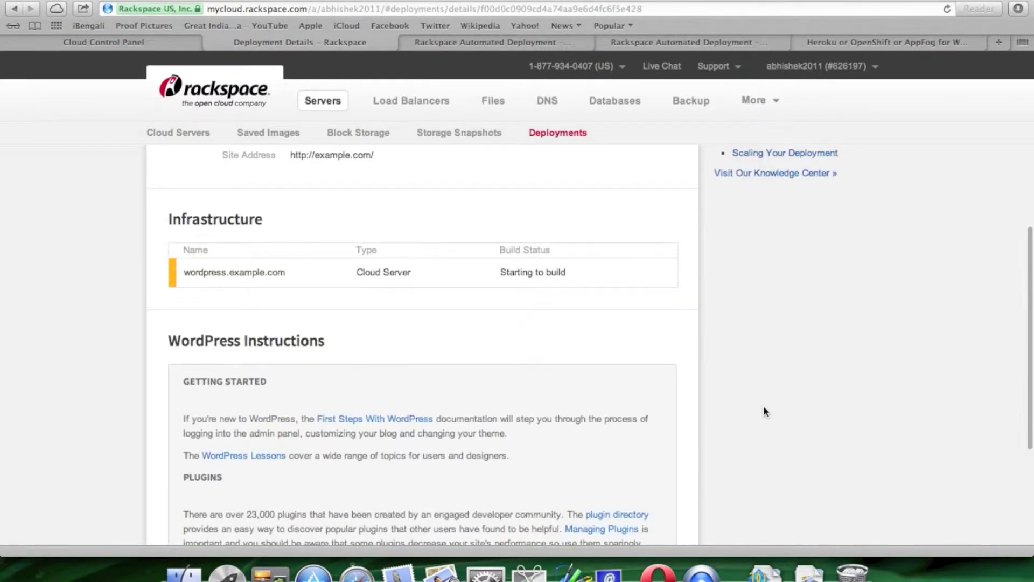
scroll(764, 411, up, 4)
scroll(889, 390, up, 2)
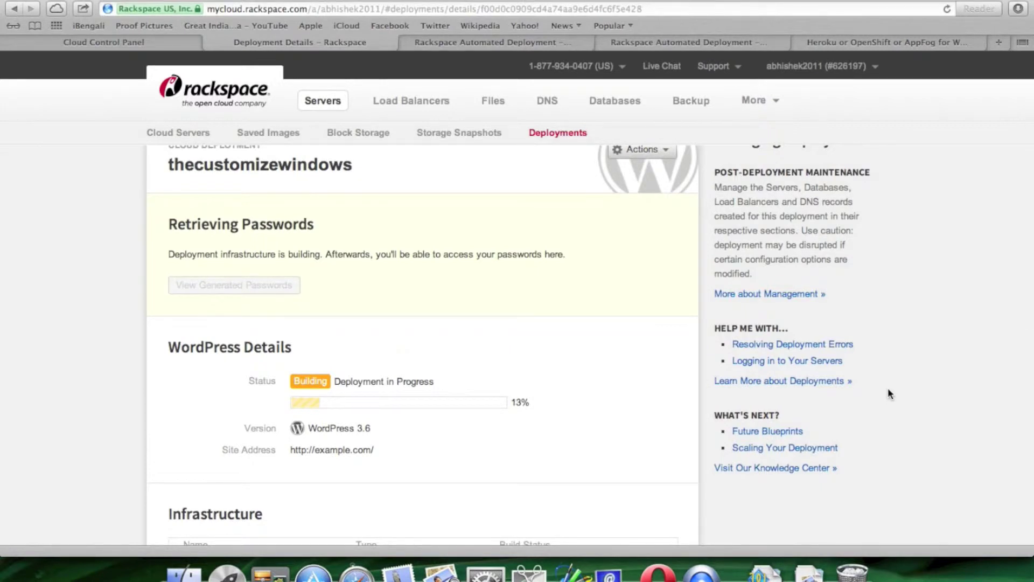
scroll(889, 389, up, 2)
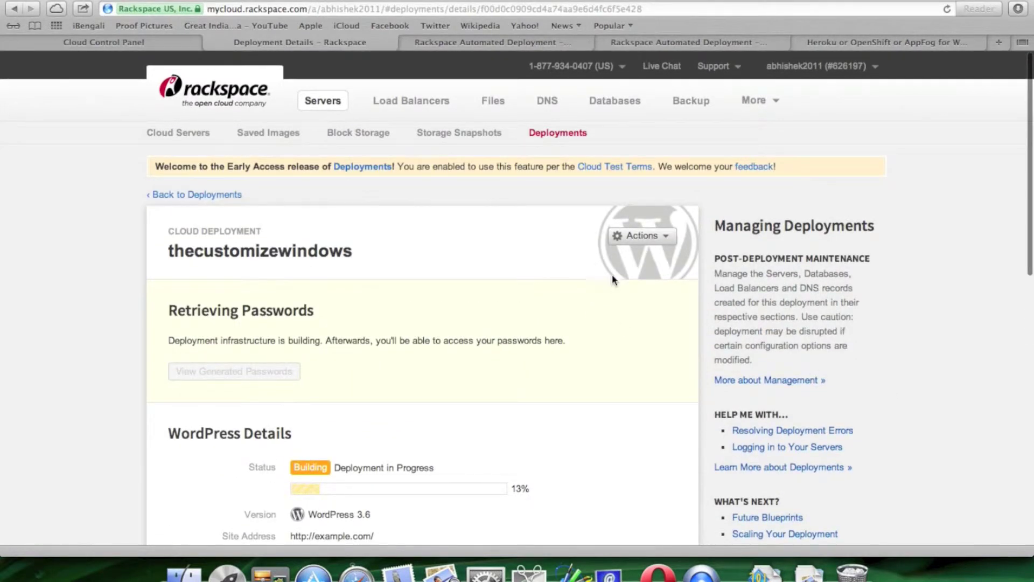
- Open the deployment's Actions menu and close it without deleting anything
click(662, 245)
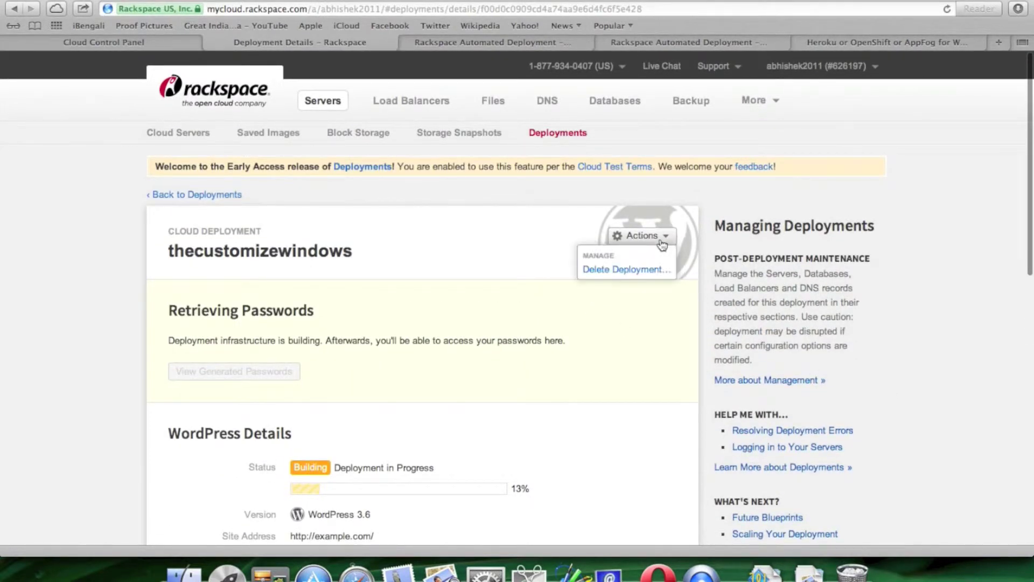
click(543, 247)
scroll(543, 247, down, 4)
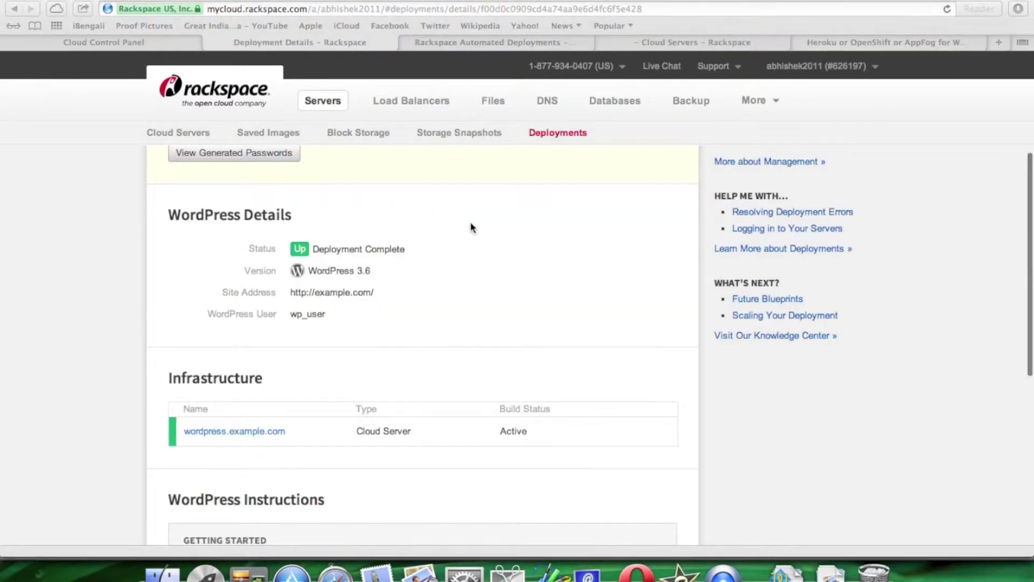
- Open the wordpress.example.com server page in a new tab
scroll(472, 227, down, 1)
scroll(279, 326, down, 2)
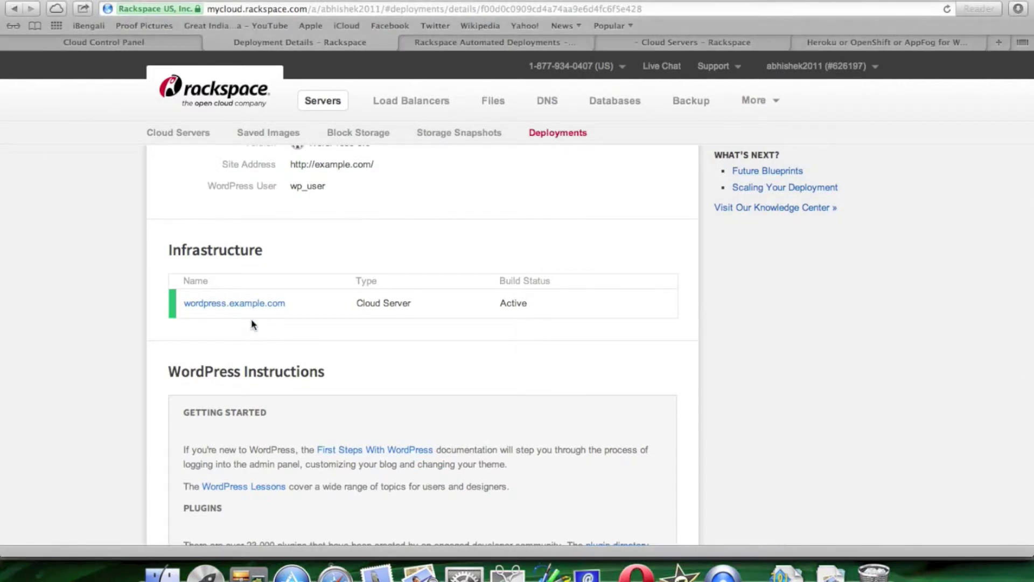
triple_click(248, 302)
right_click(248, 303)
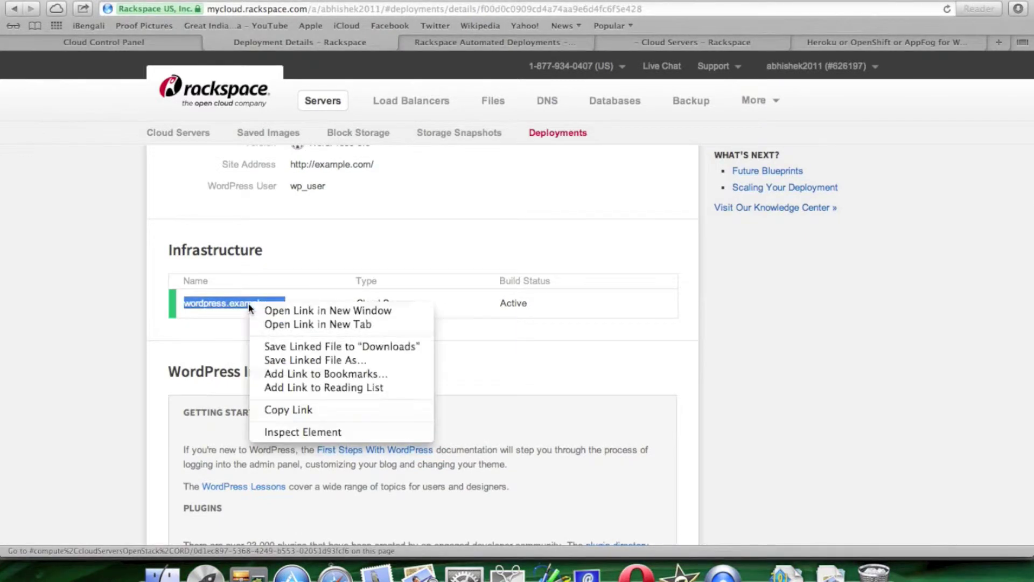
click(299, 323)
- Show the deployment's generated passwords, including the RSA key and database root password
scroll(393, 359, down, 3)
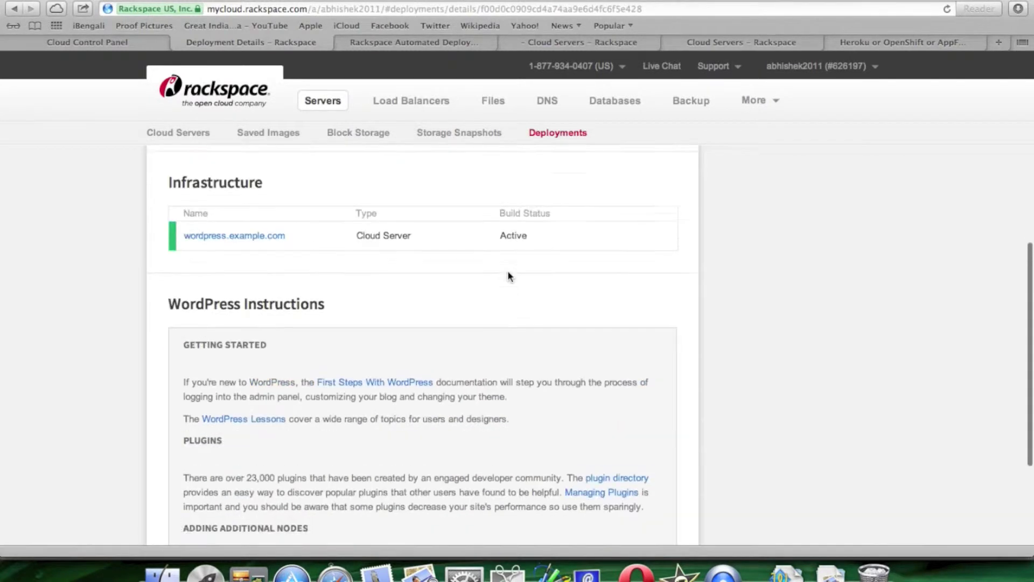
scroll(507, 270, up, 5)
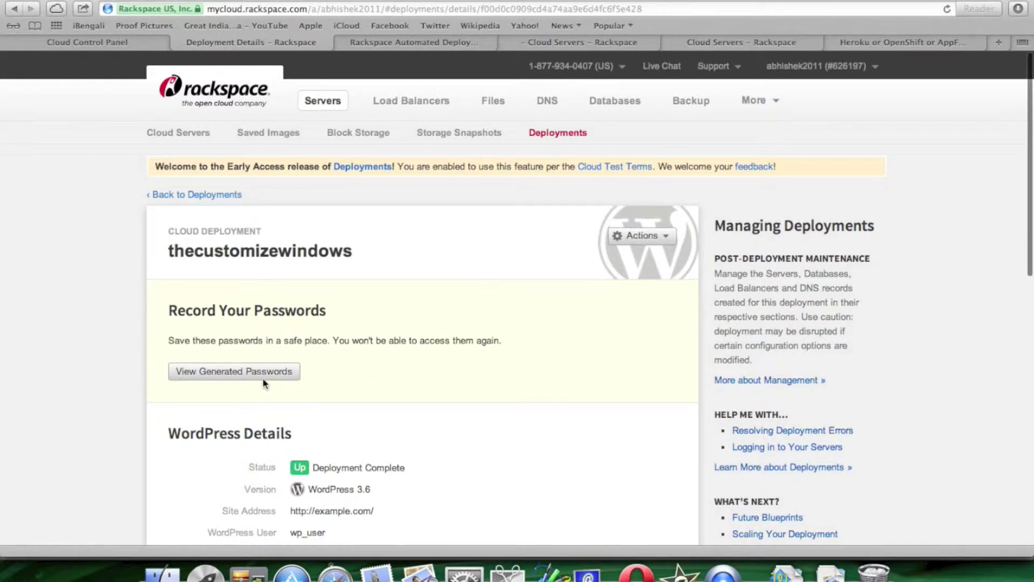
scroll(443, 353, down, 5)
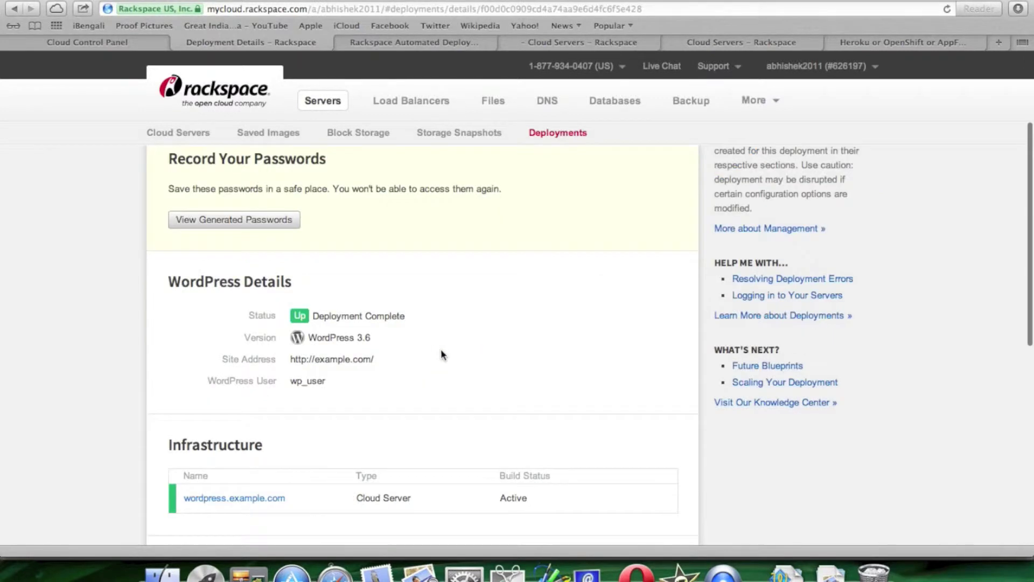
click(278, 225)
scroll(452, 344, up, 2)
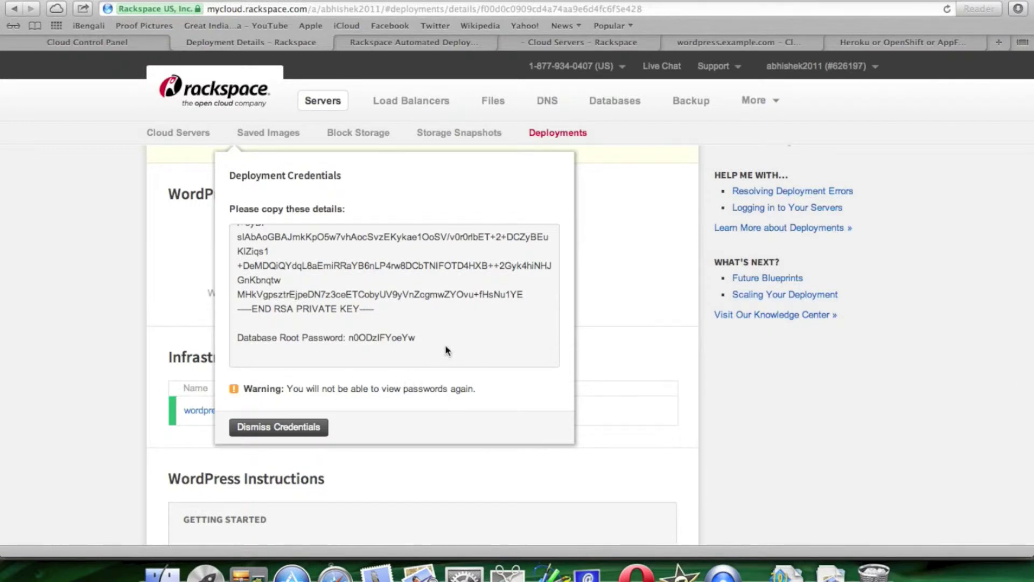
- On the wordpress.example.com server tab, check the monitoring agent install information
click(723, 45)
scroll(499, 240, down, 3)
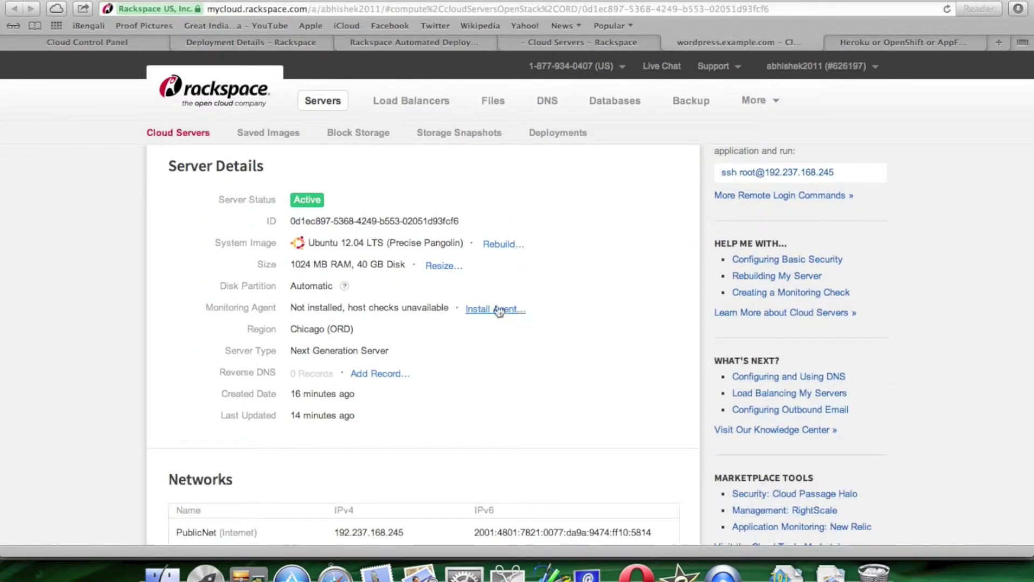
click(494, 311)
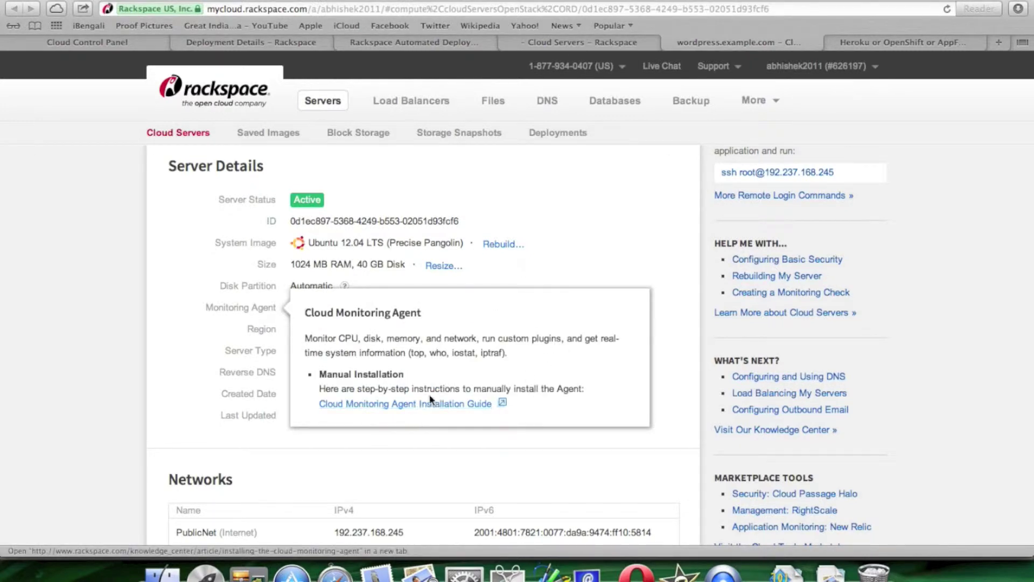
click(567, 286)
scroll(567, 286, down, 5)
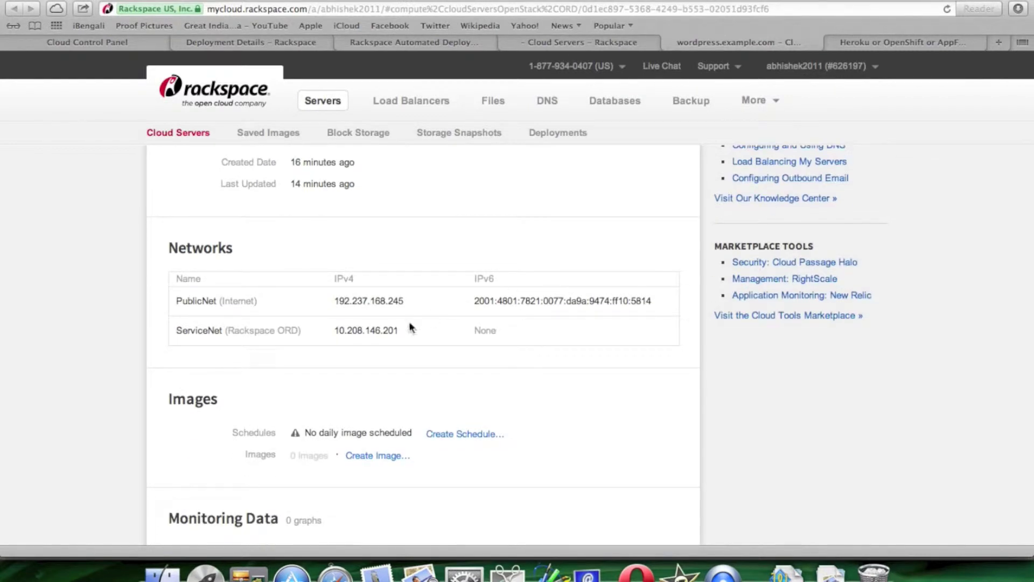
- Copy the server's public IPv4 address 192.237.168.245
mouse_move(338, 299)
mouse_down()
mouse_move(418, 302)
mouse_move(336, 303)
mouse_up()
key(super+c)
click(421, 307)
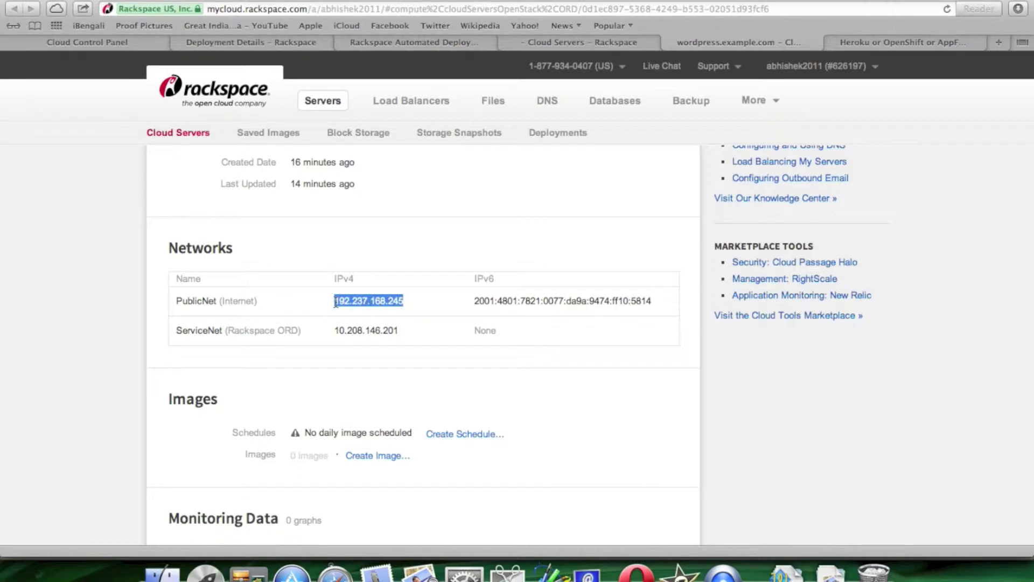
scroll(335, 301, down, 5)
scroll(651, 328, down, 3)
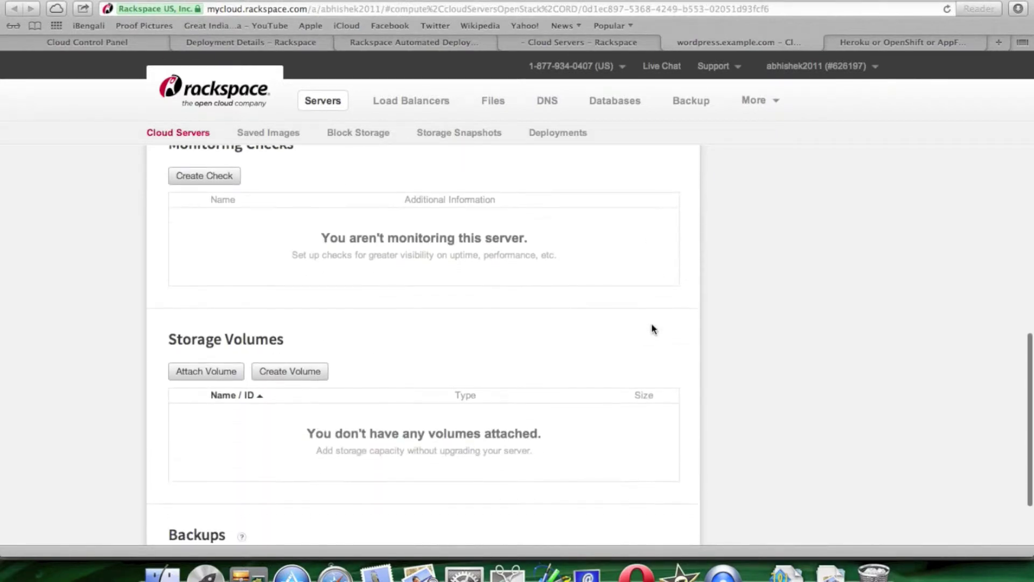
scroll(653, 329, down, 2)
scroll(653, 329, up, 15)
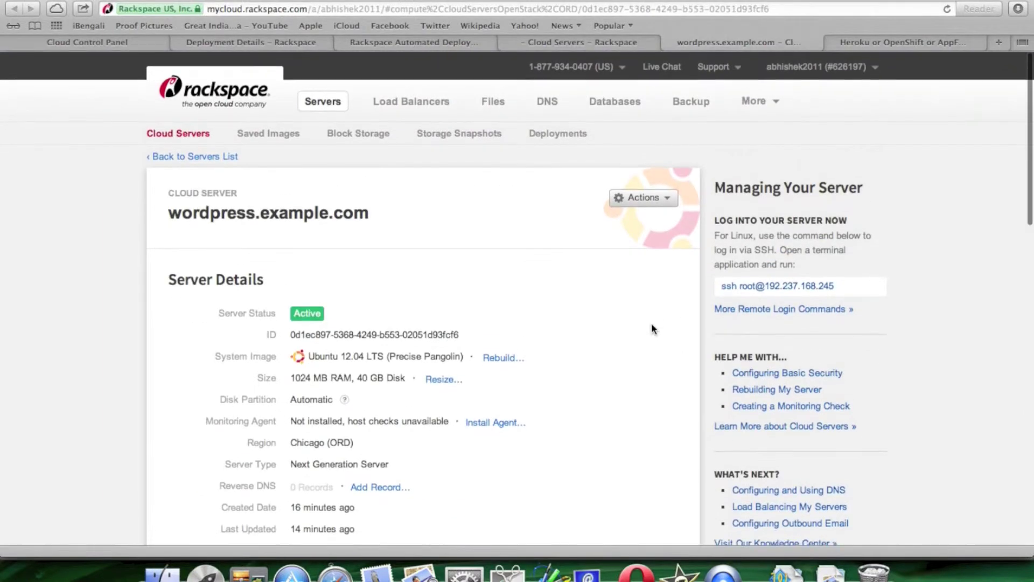
- Load 192.237.168.245 in the server tab to show the example.com WordPress site
click(913, 43)
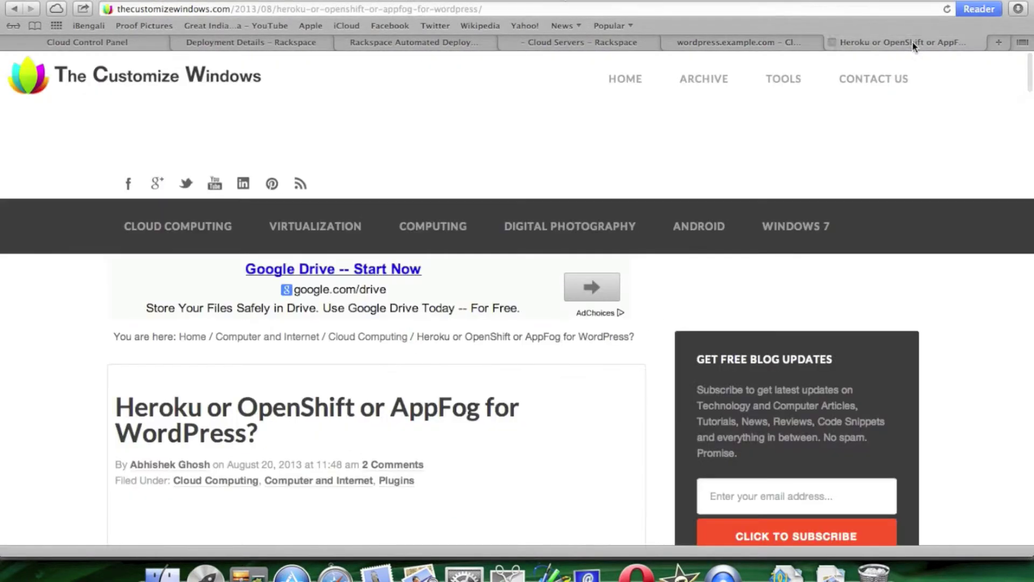
click(717, 41)
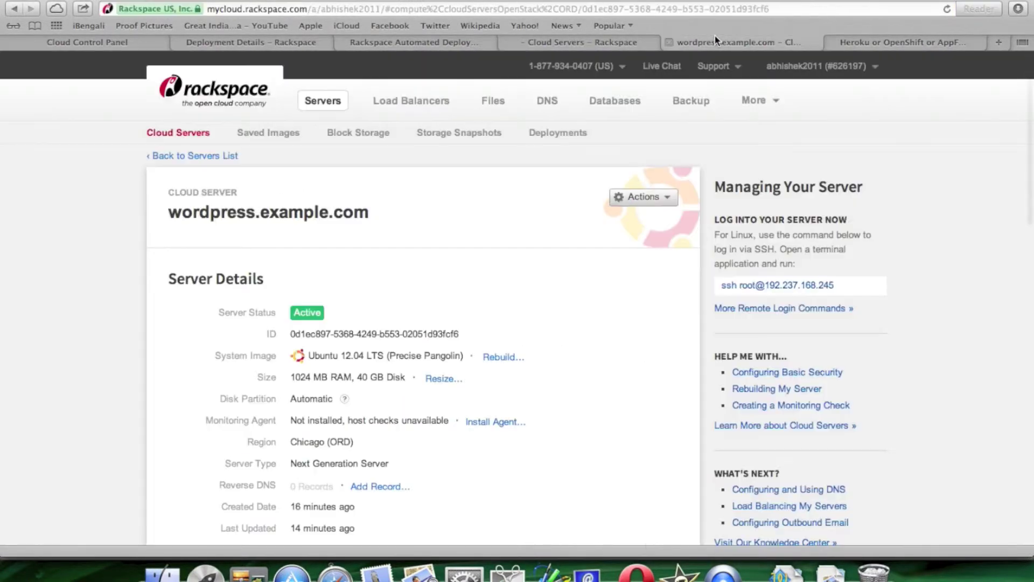
click(604, 11)
key(super+v)
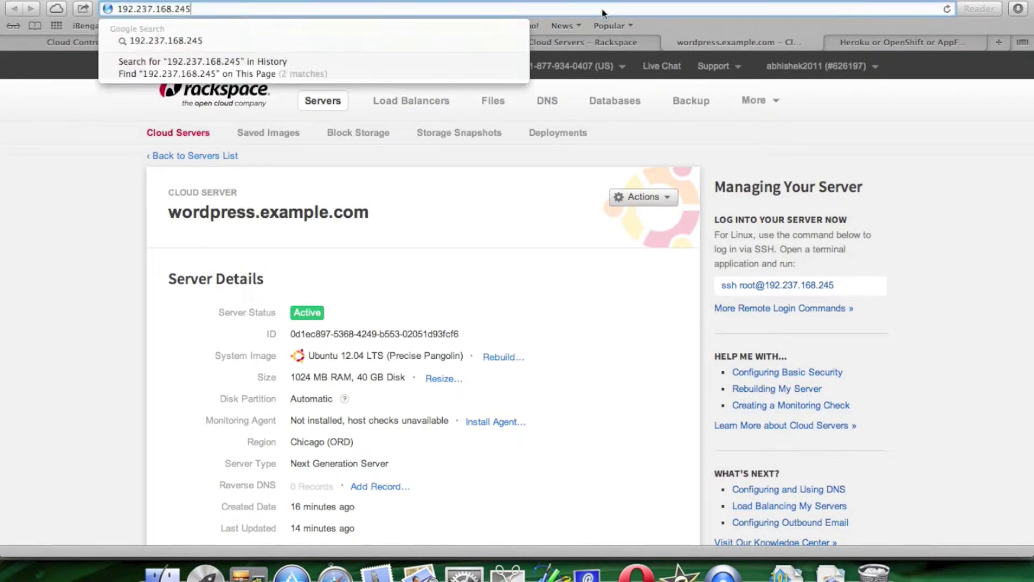
key(Return)
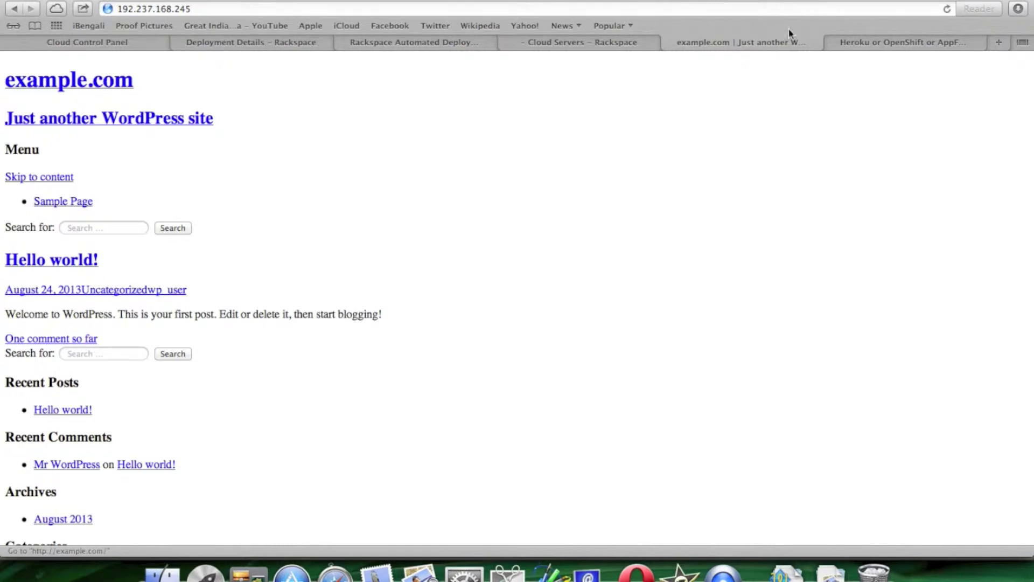
click(947, 9)
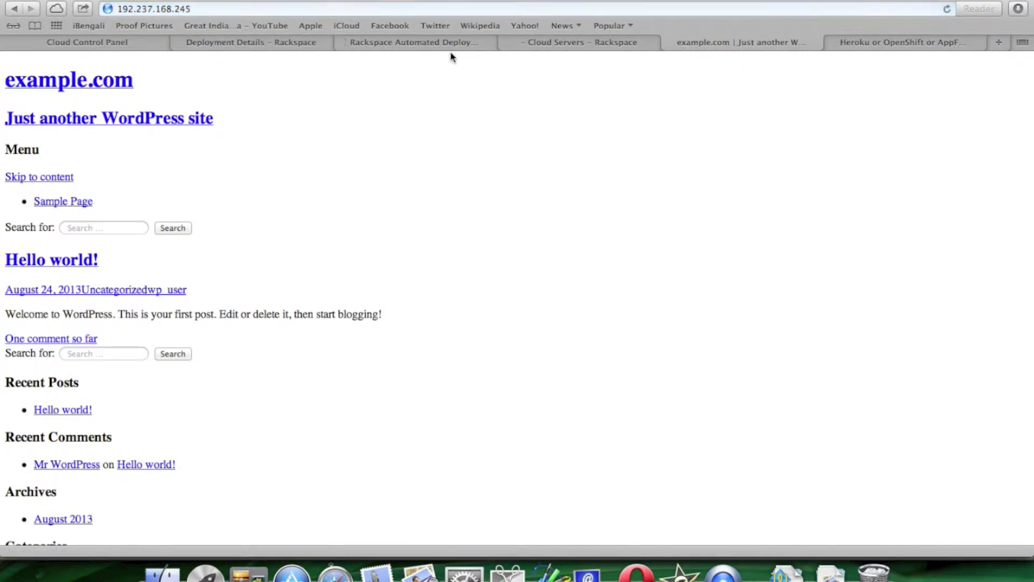
- Append /wp-login.php to the IP address to open the WordPress login page
click(338, 8)
click(339, 8)
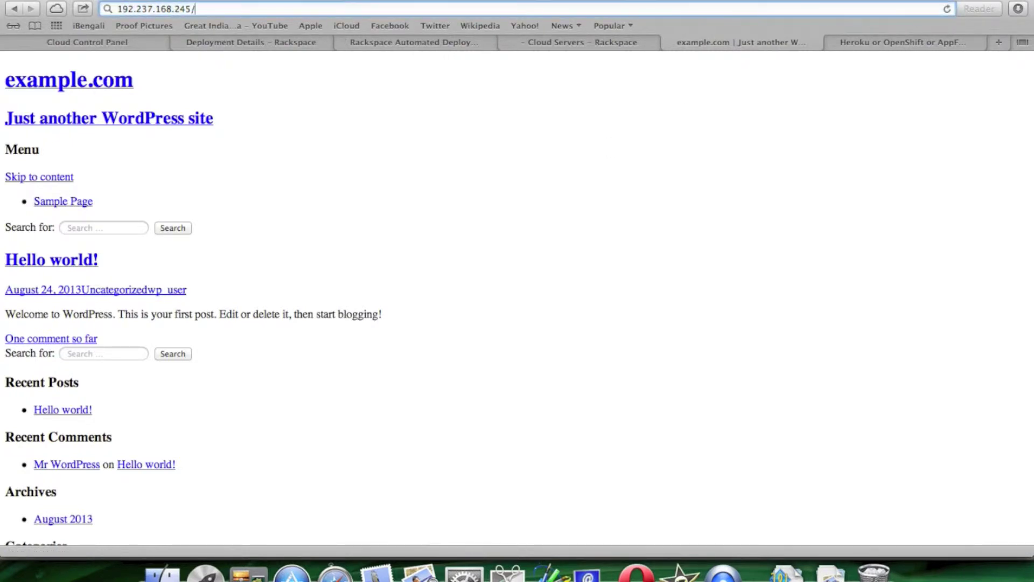
text(/wp-)
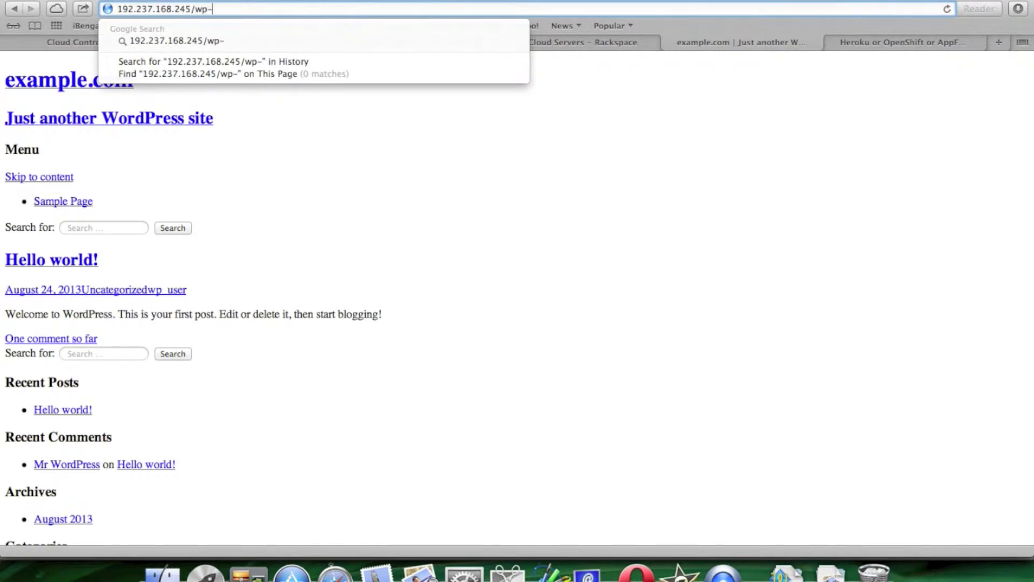
text(login)
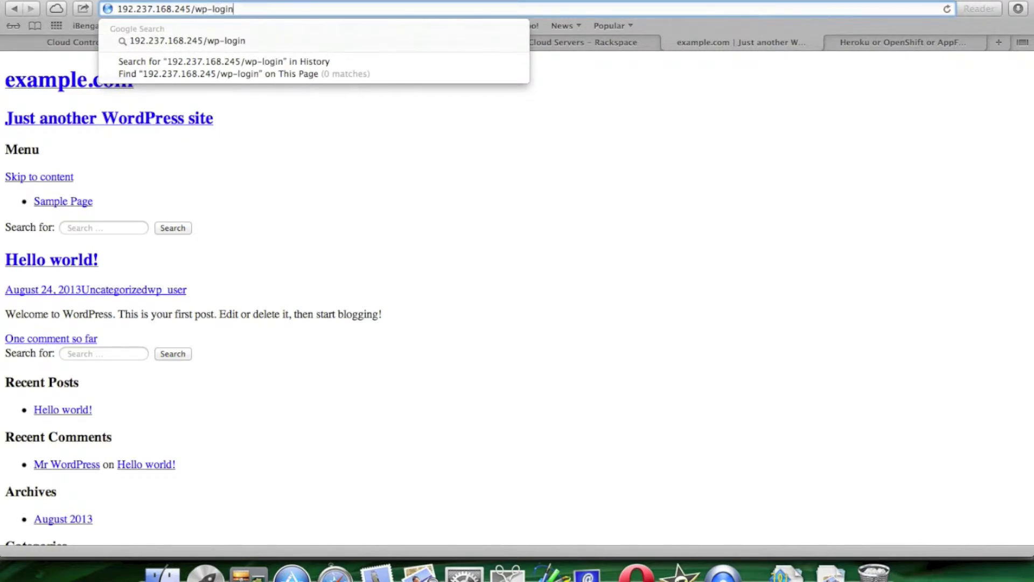
text(.php)
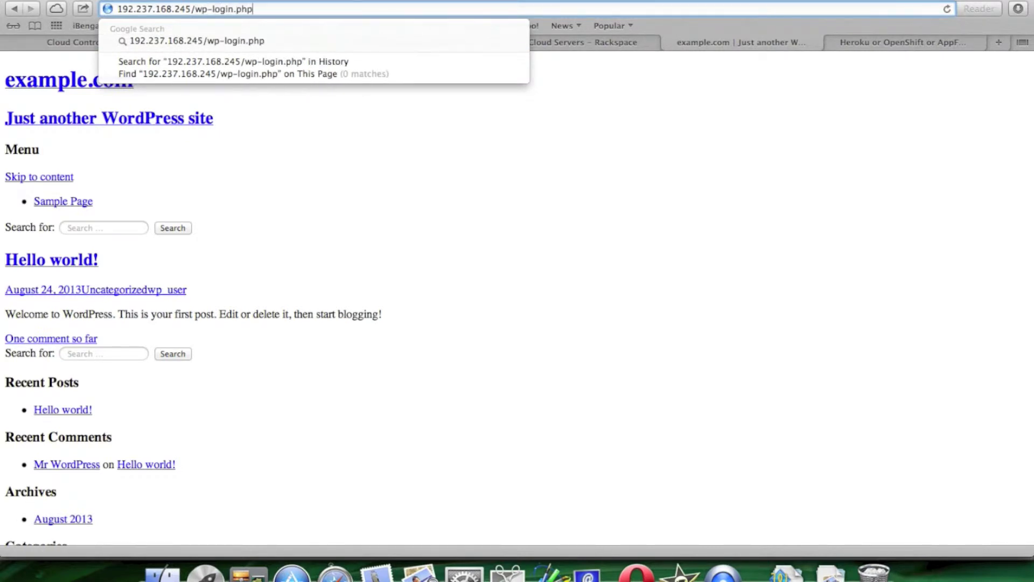
key(Return)
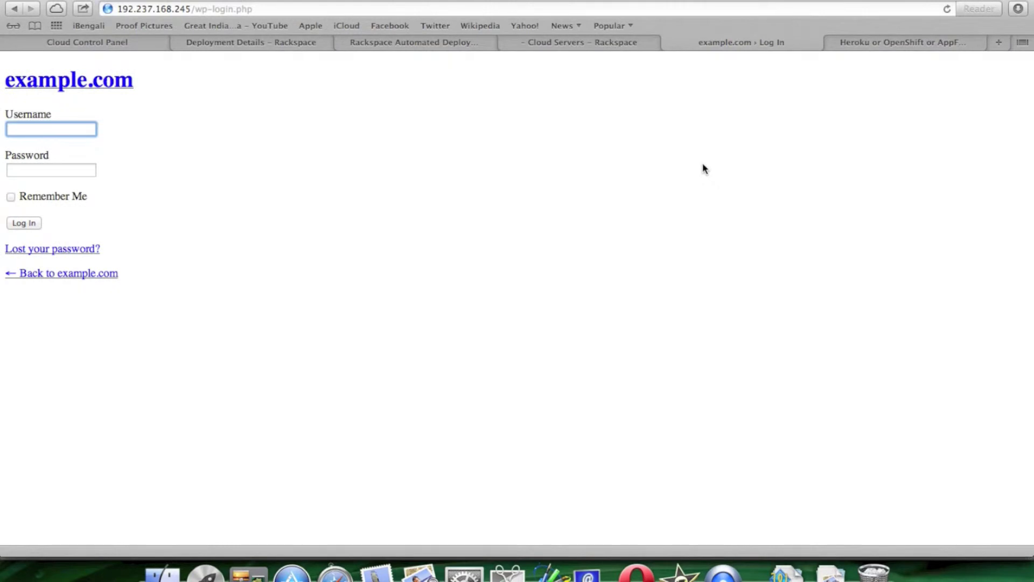
- Select the IP 192.237.168.245 in the login page's address
click(183, 15)
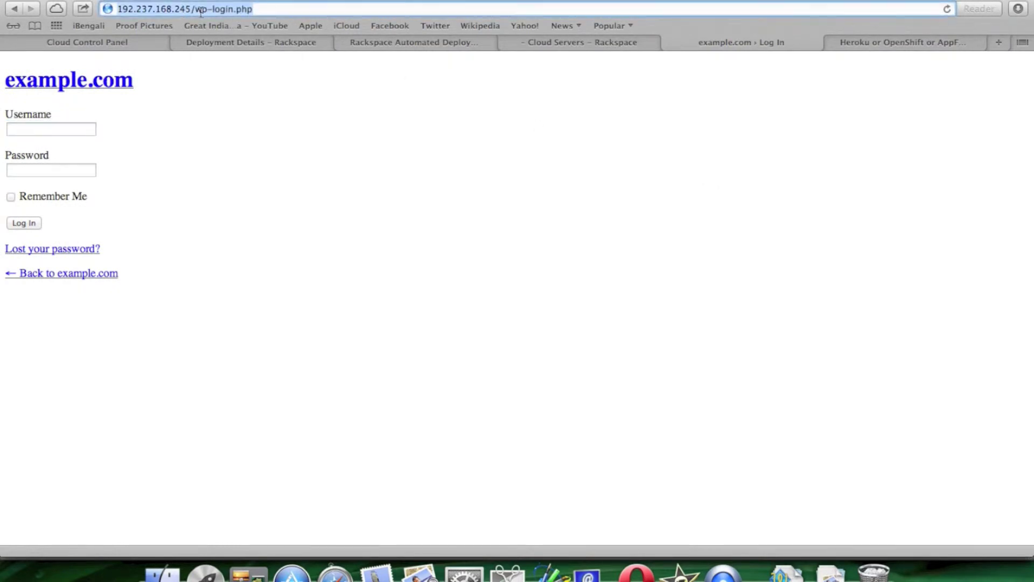
click(201, 10)
drag(193, 9, 89, 13)
key(super+c)
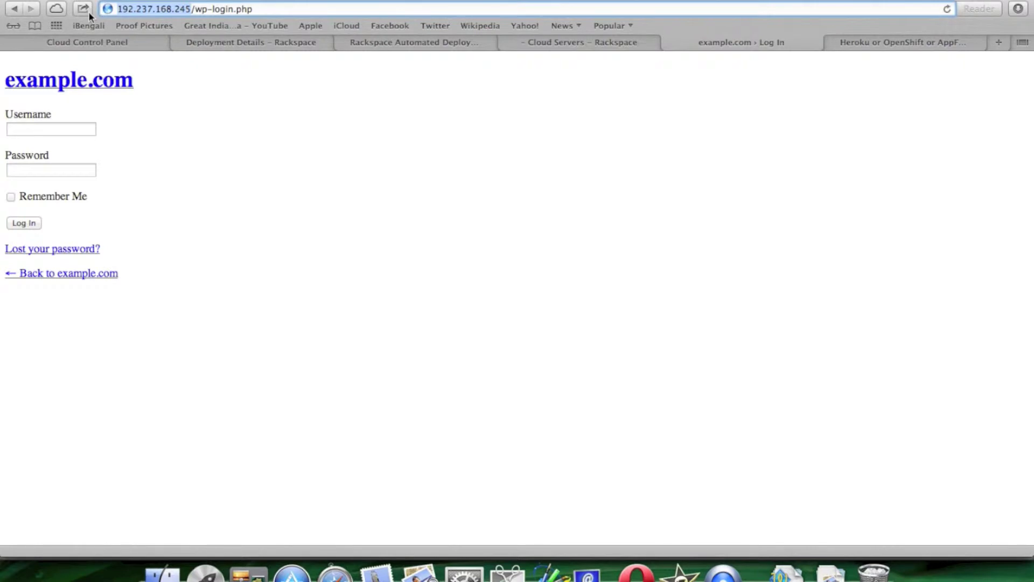
- Load the webpagetest.org home page in a new browser tab
click(1000, 43)
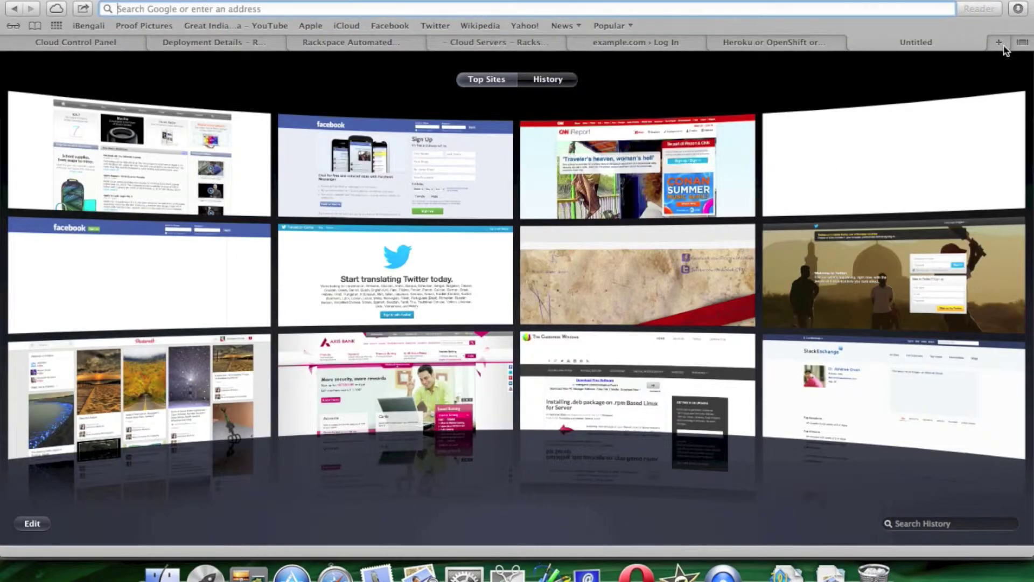
text(e)
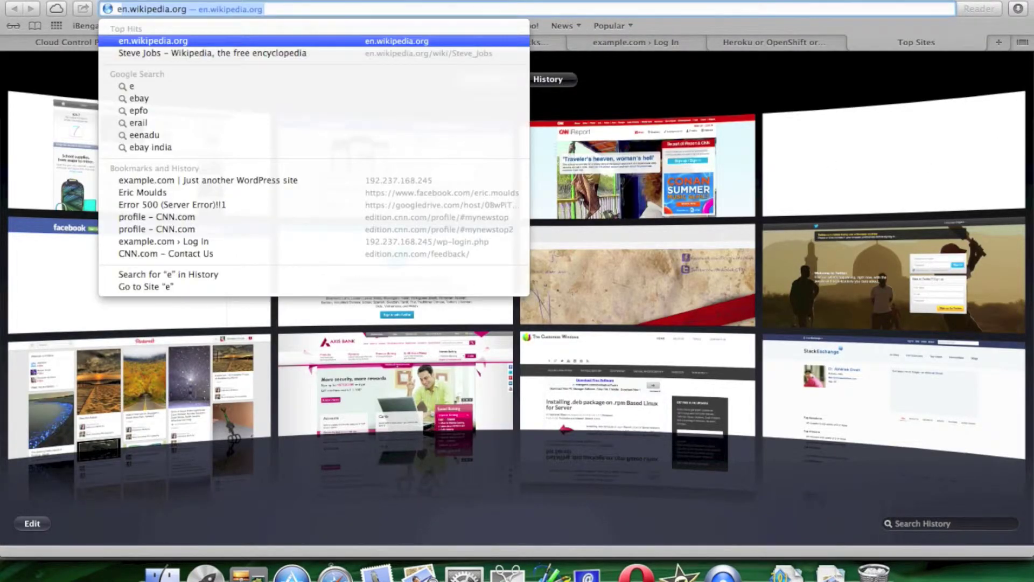
key(BackSpace)
key(BackSpace)
text(web)
key(Return)
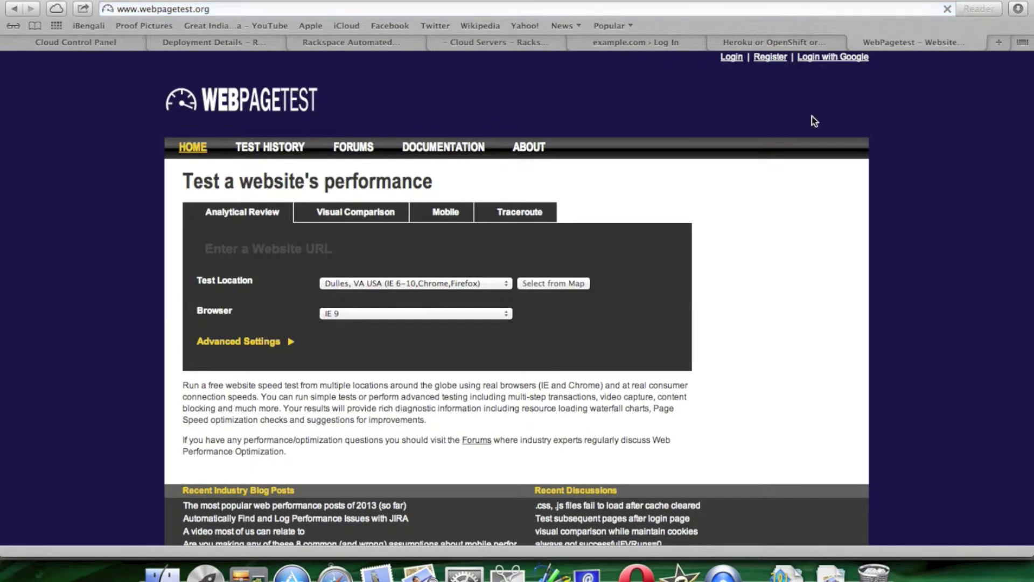
click(395, 256)
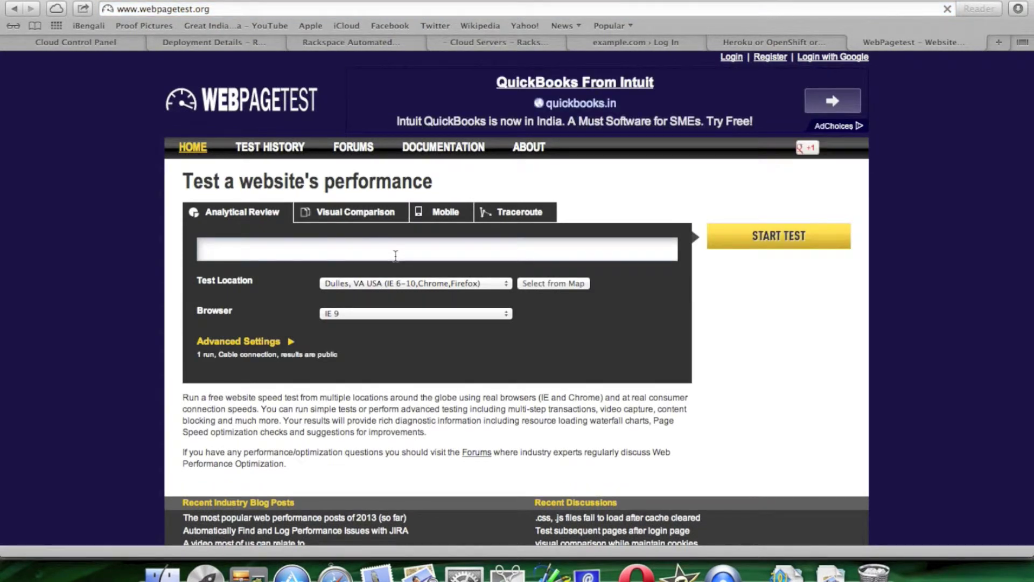
key(super+v)
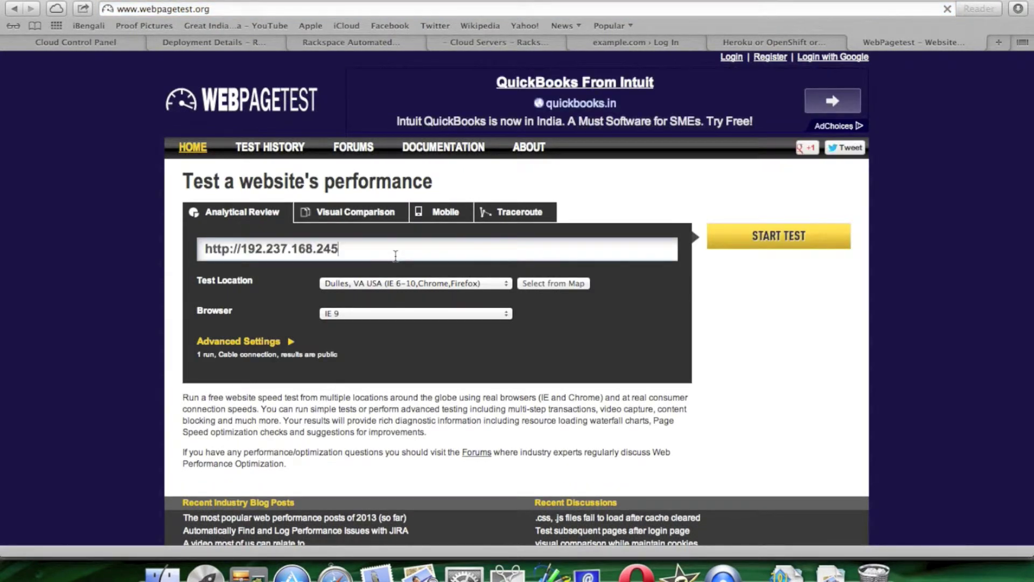
click(762, 243)
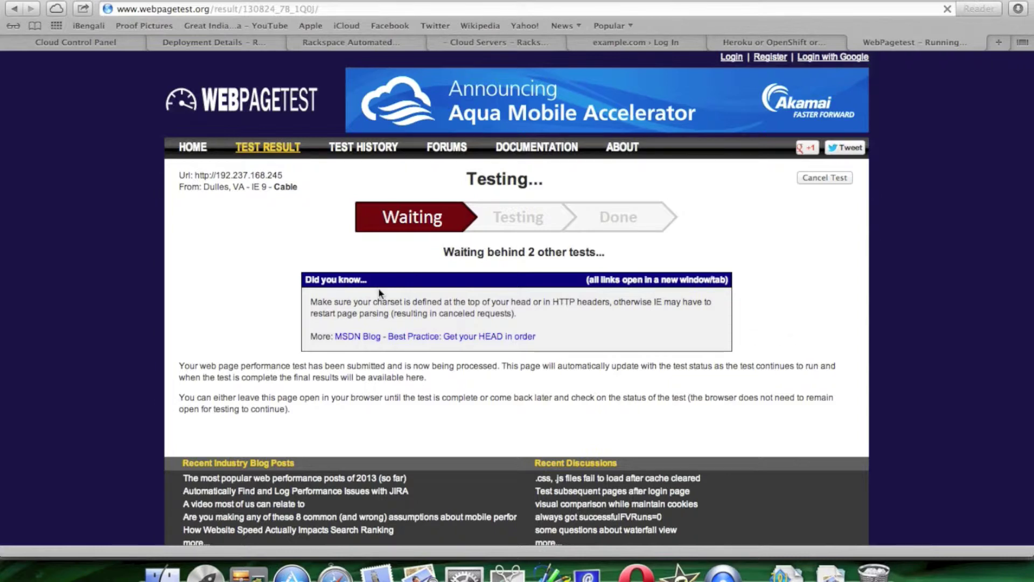
- Skim the deployments article's comments, then close it and the Cloud Servers details tab
click(351, 42)
scroll(572, 310, down, 5)
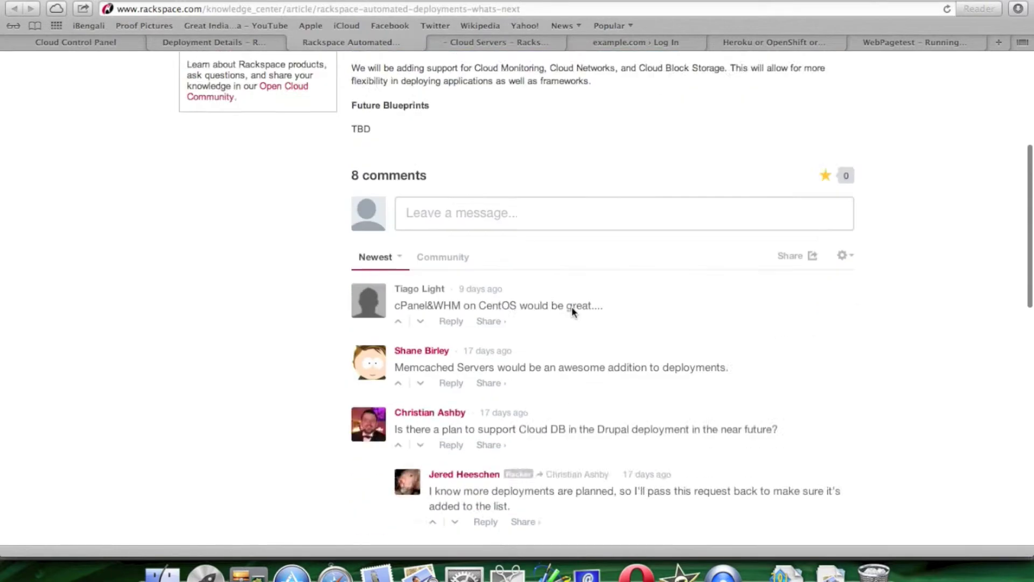
scroll(571, 306, down, 10)
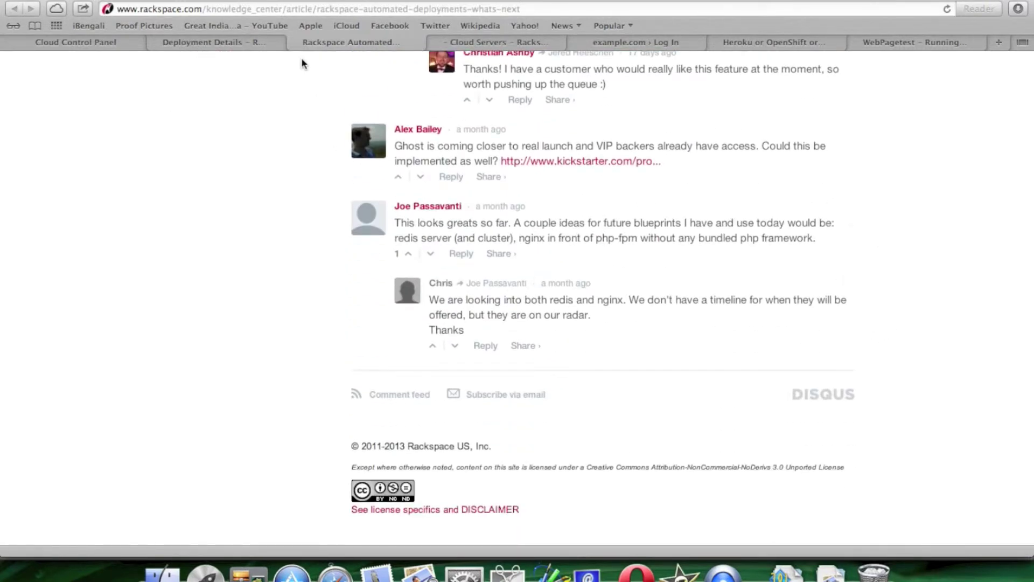
click(292, 42)
scroll(553, 326, down, 10)
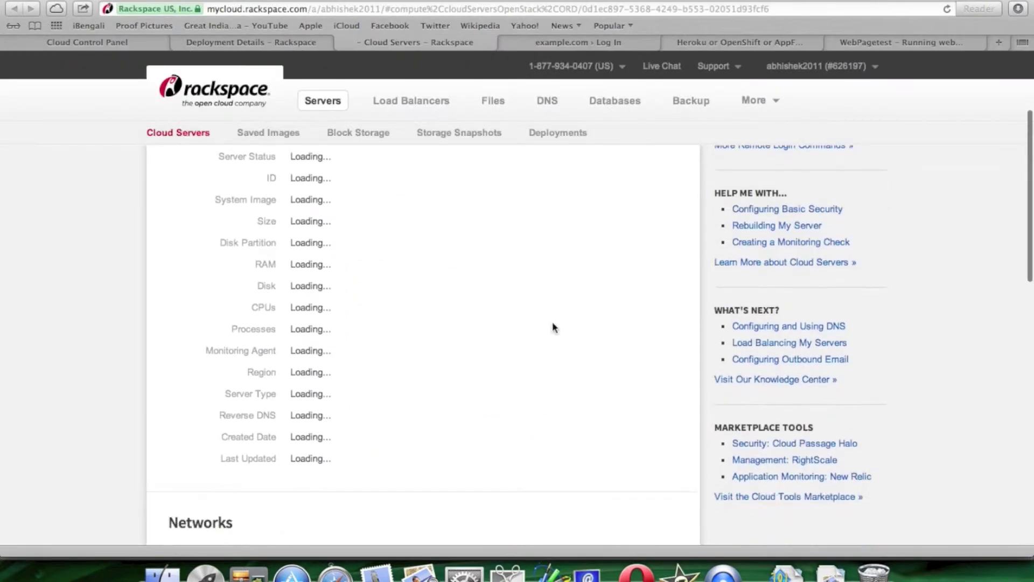
click(343, 43)
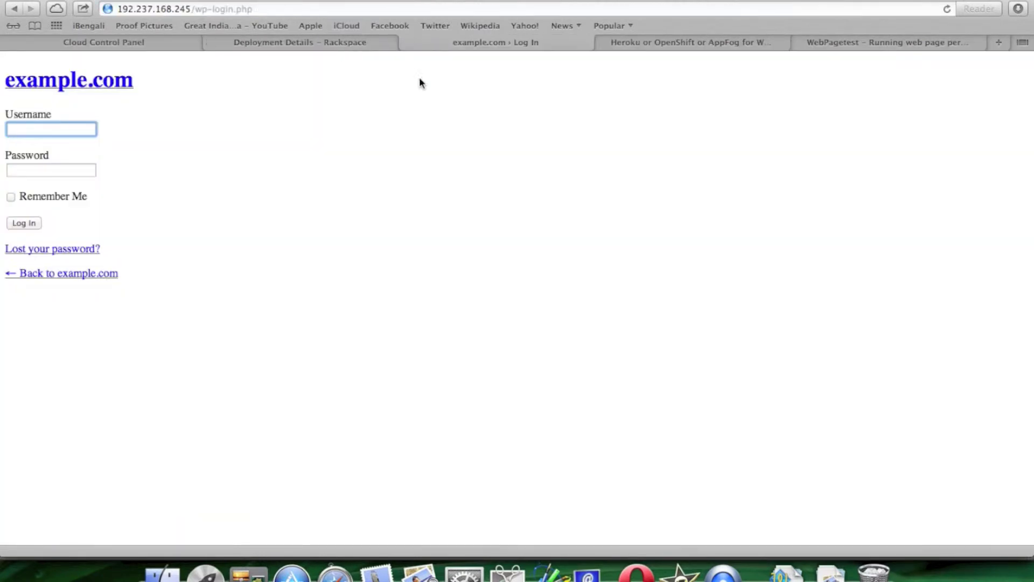
- Review the Deployment Credentials box and WordPress instructions in Deployment Details
click(352, 42)
scroll(516, 312, down, 3)
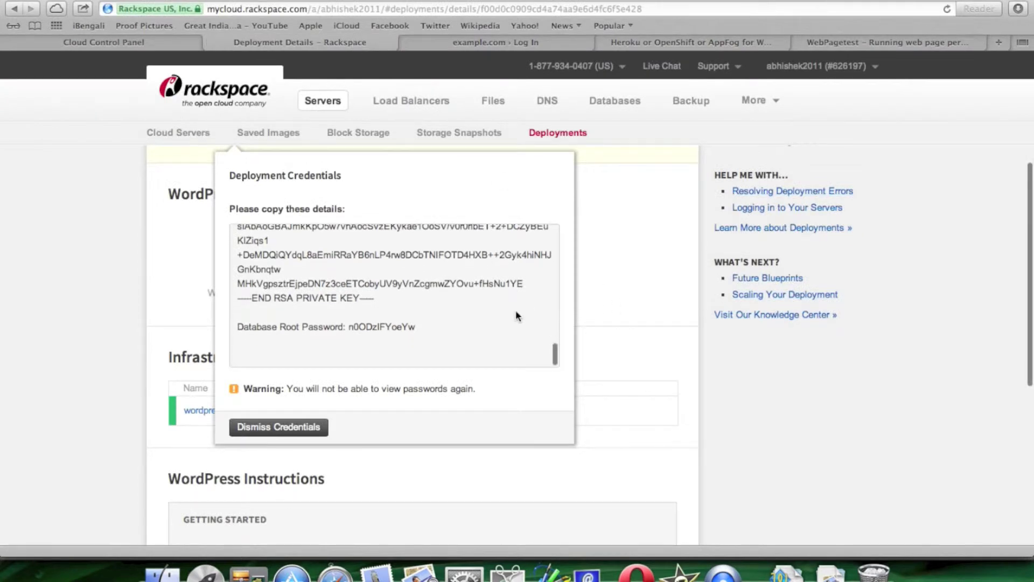
scroll(511, 312, up, 2)
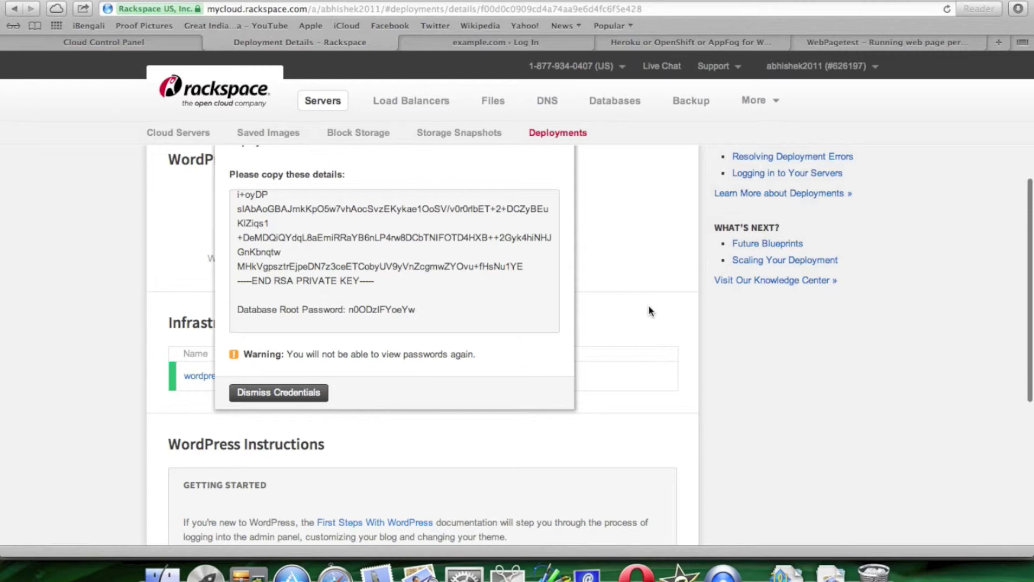
scroll(515, 300, up, 5)
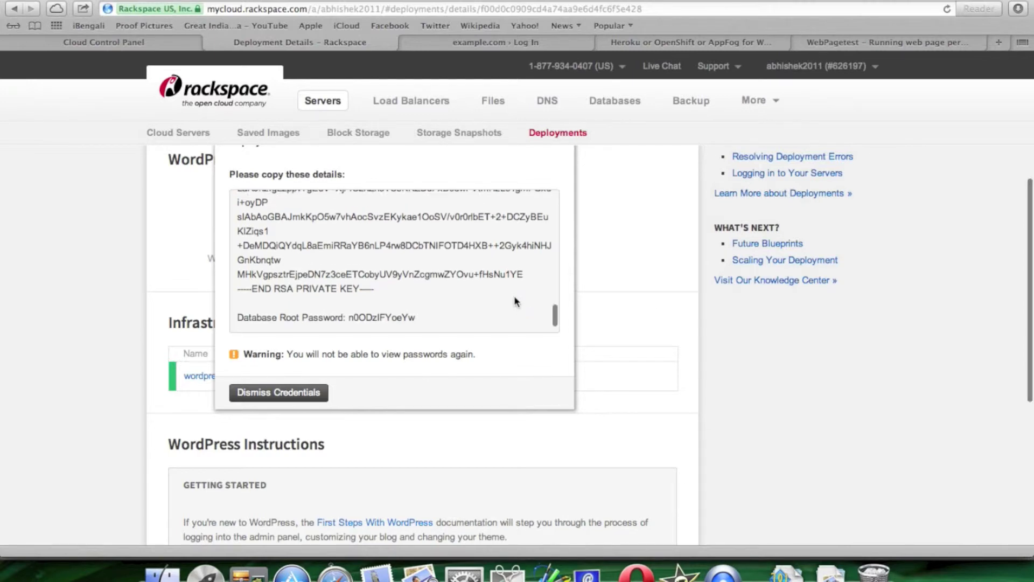
scroll(514, 301, down, 10)
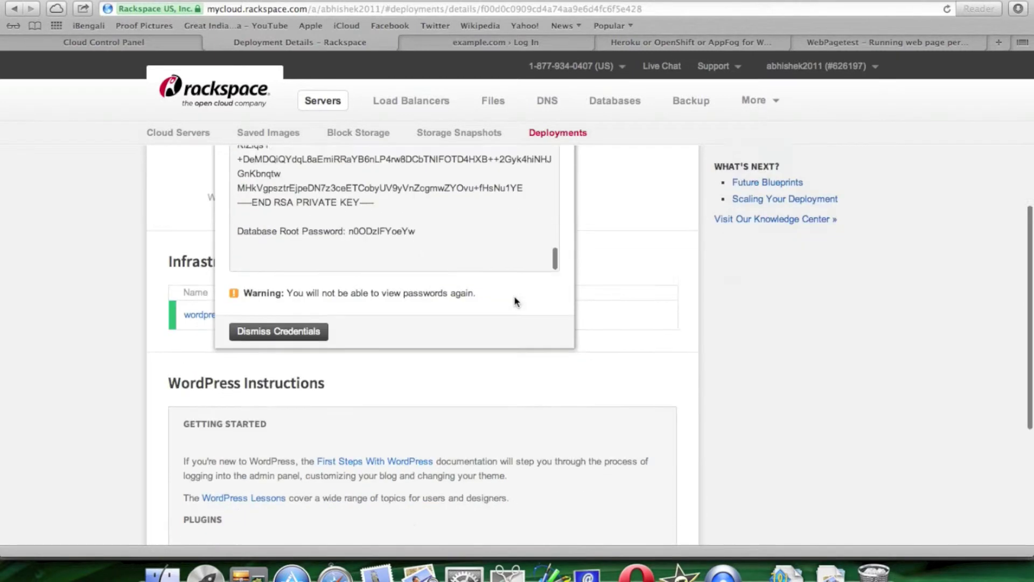
scroll(764, 359, down, 2)
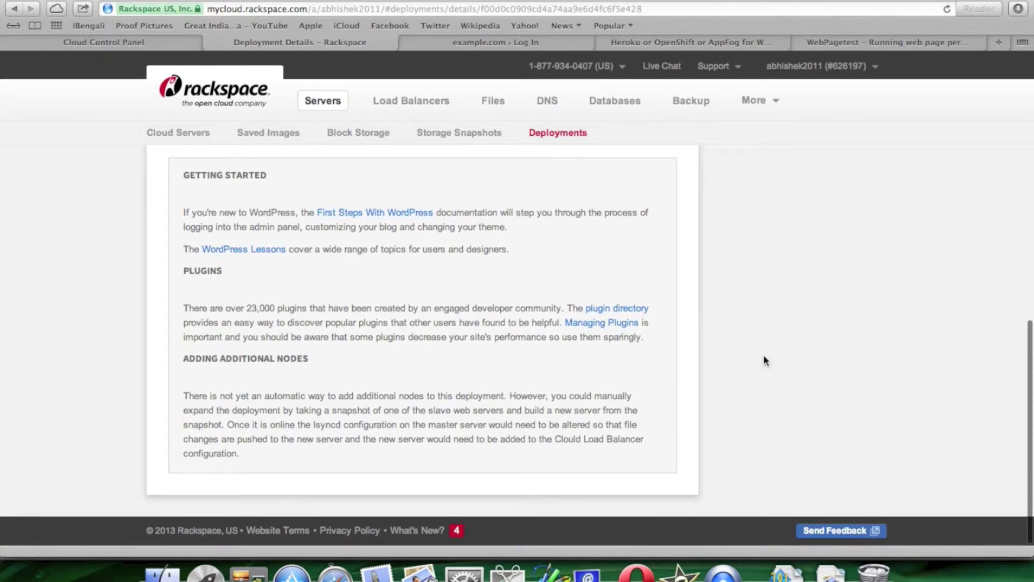
- Cross-check the credentials against the example.com login page, then open the Heroku or OpenShift or AppFog article
click(525, 43)
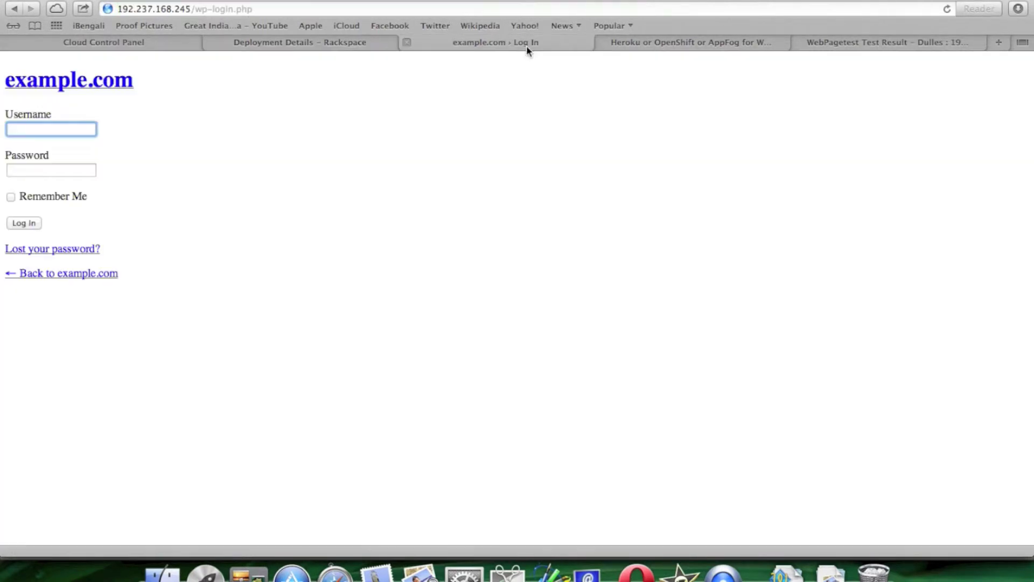
click(295, 43)
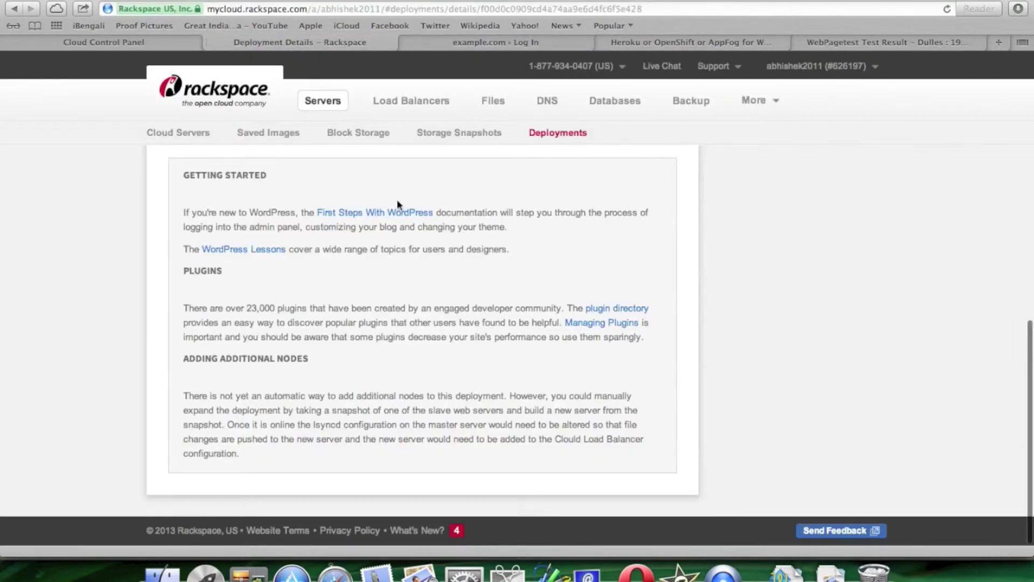
scroll(453, 324, up, 6)
scroll(452, 323, up, 4)
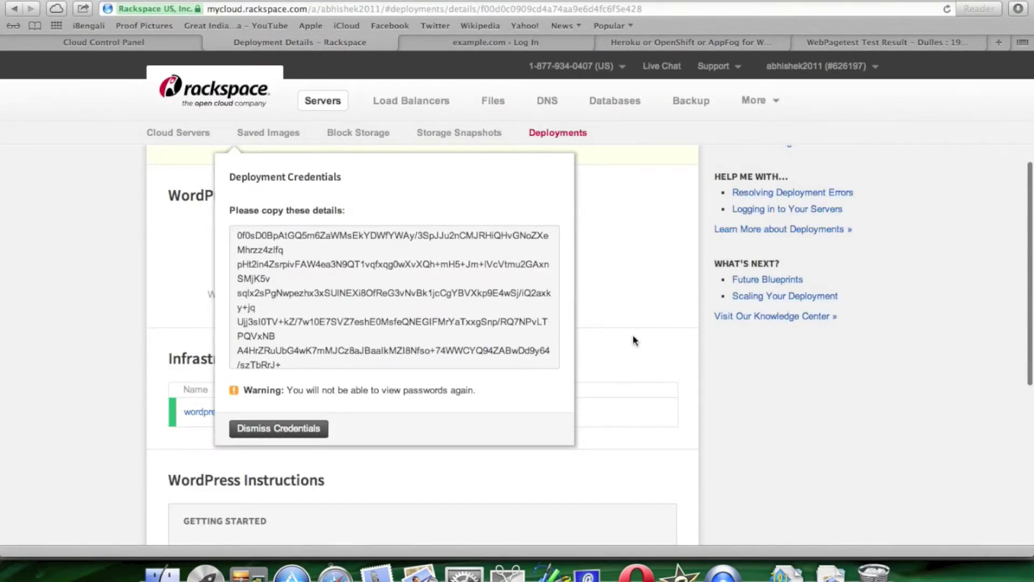
scroll(634, 313, up, 5)
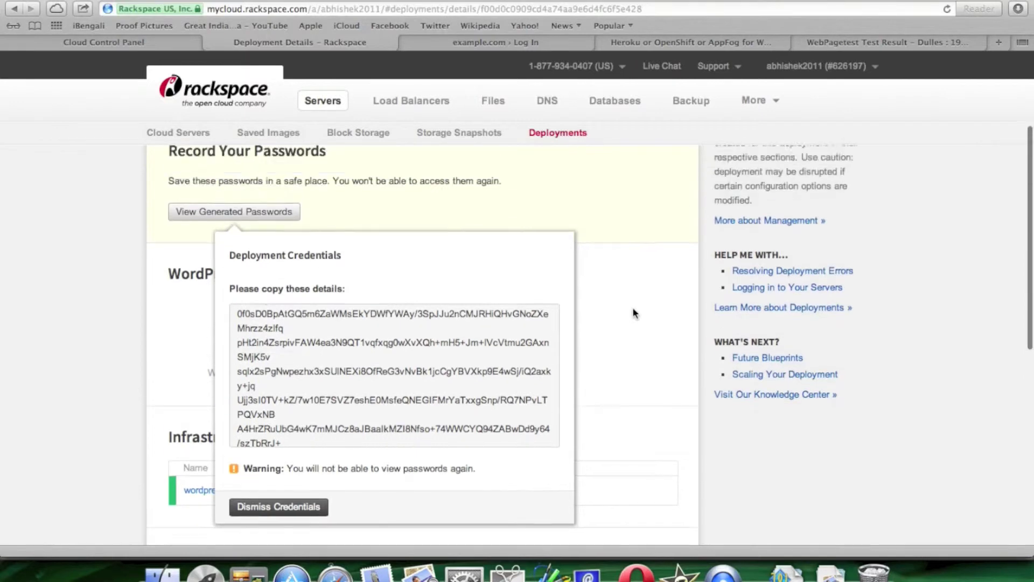
scroll(633, 312, down, 5)
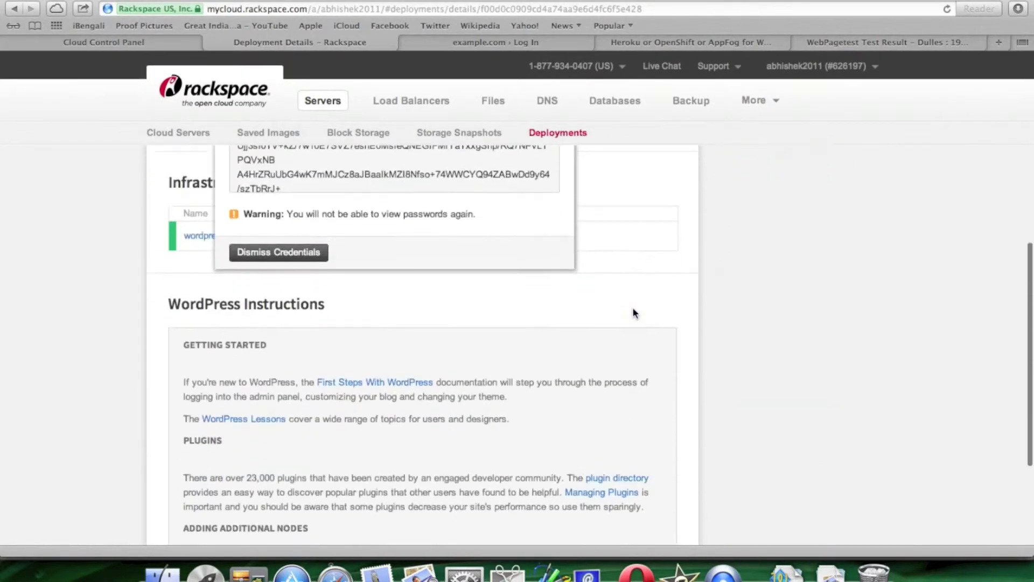
scroll(633, 312, down, 4)
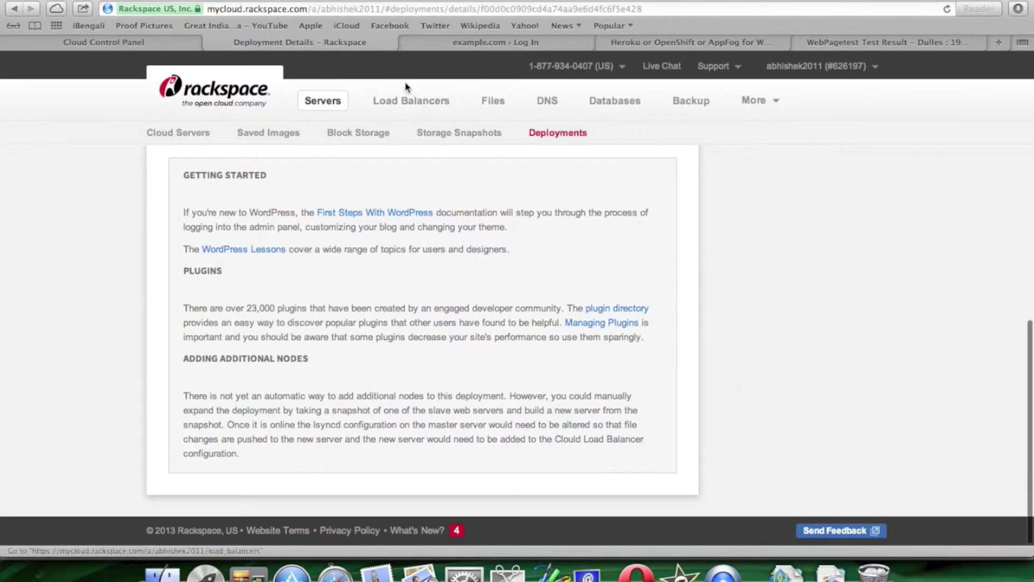
click(461, 45)
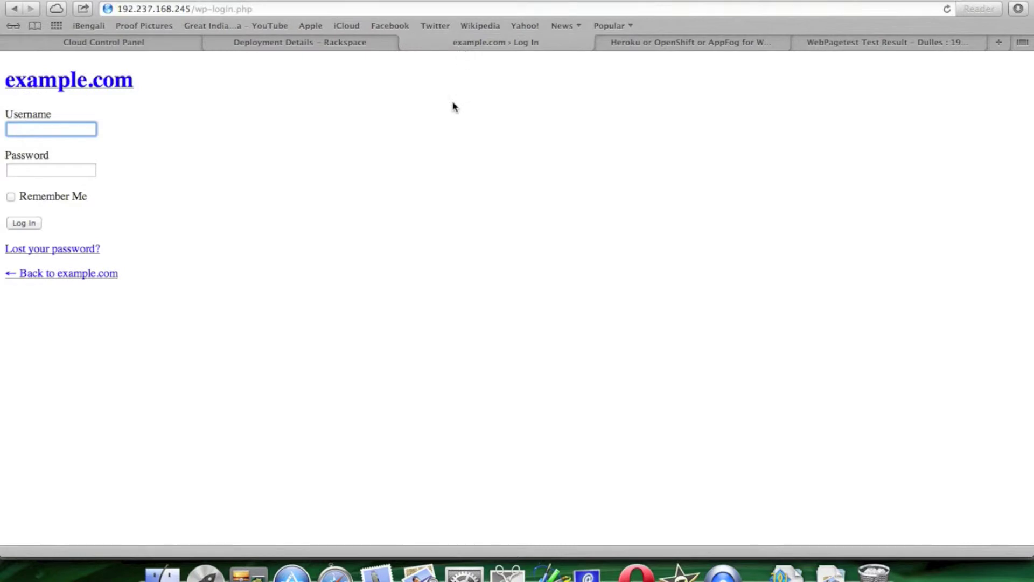
click(662, 46)
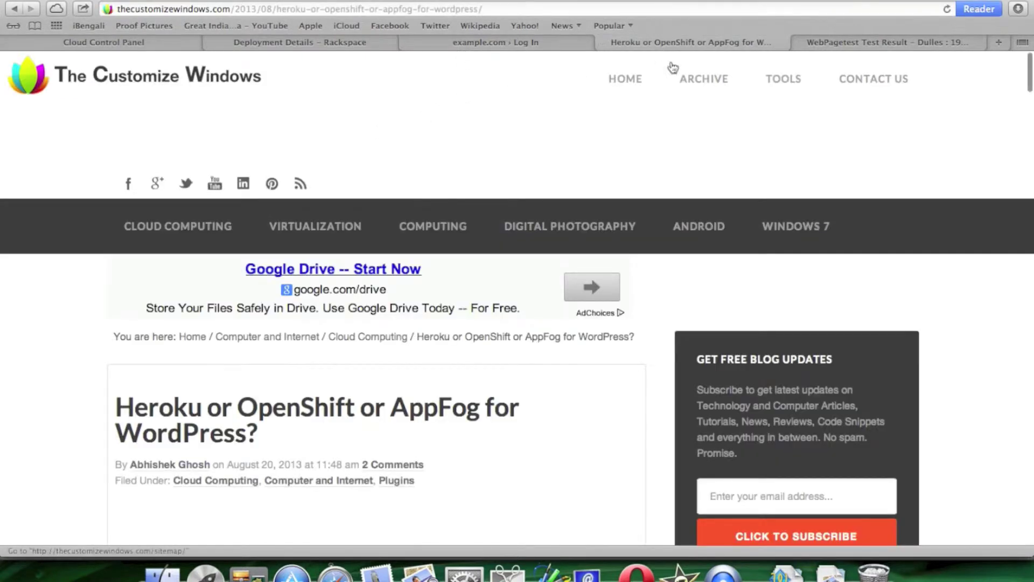
- Examine the First View details and waterfall for 192.237.168.245, then close the results tab
click(870, 43)
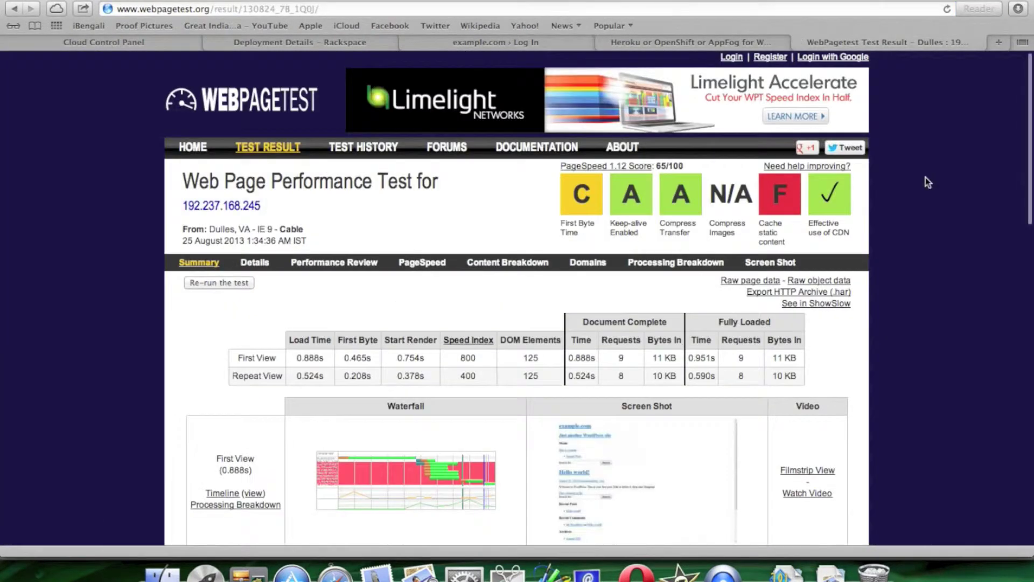
scroll(933, 203, down, 5)
click(431, 342)
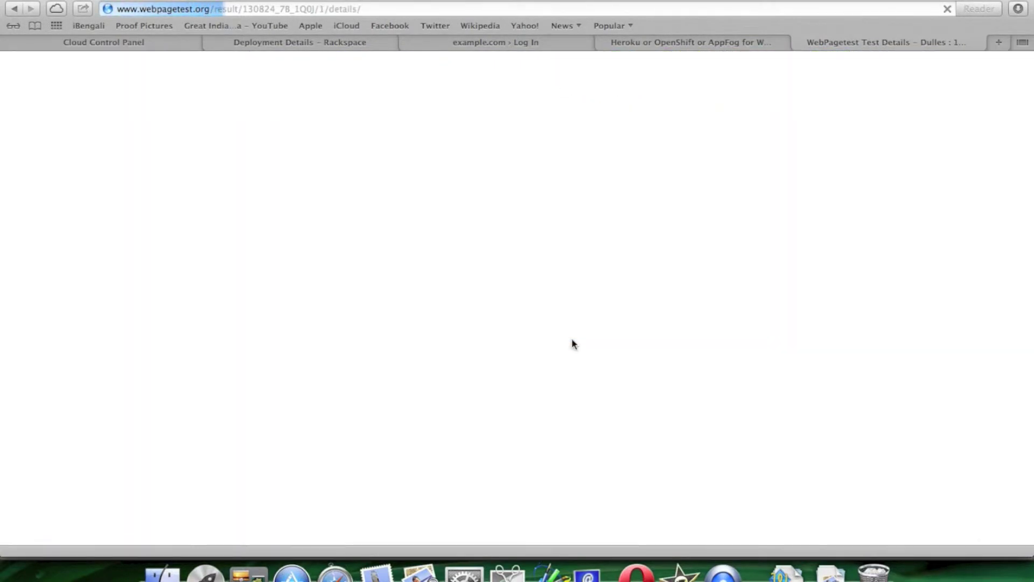
scroll(571, 337, down, 10)
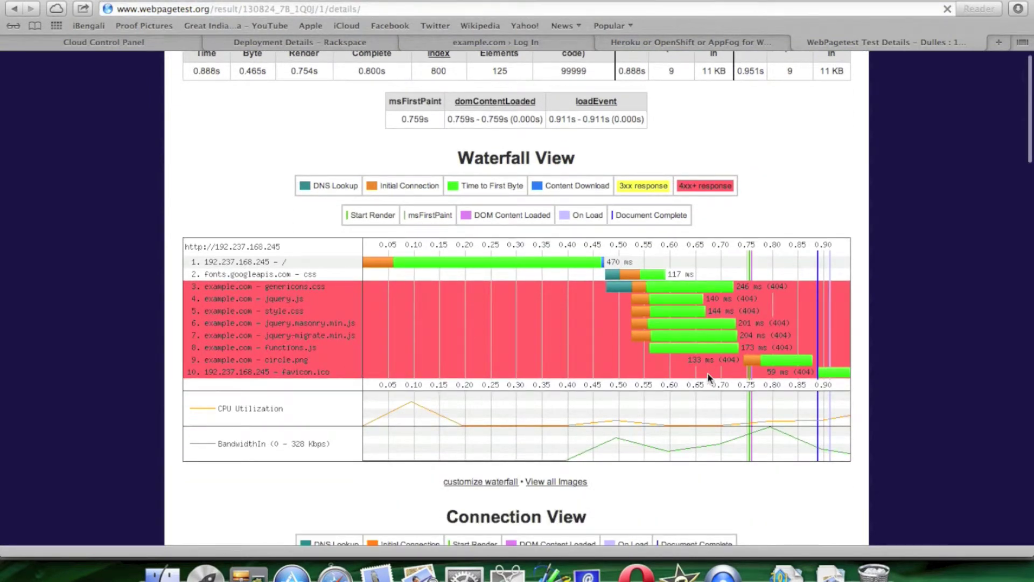
scroll(700, 309, up, 10)
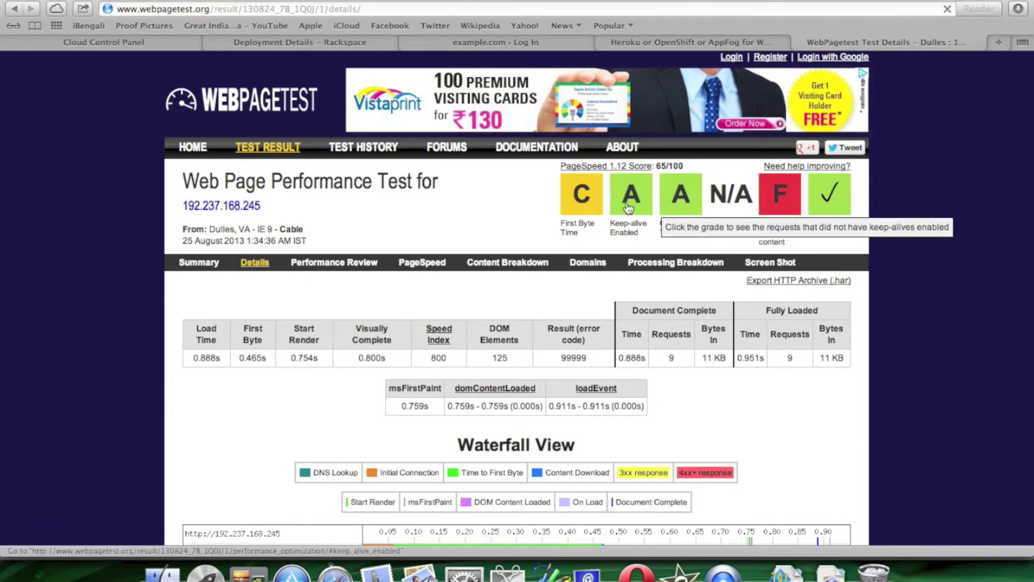
scroll(947, 203, down, 3)
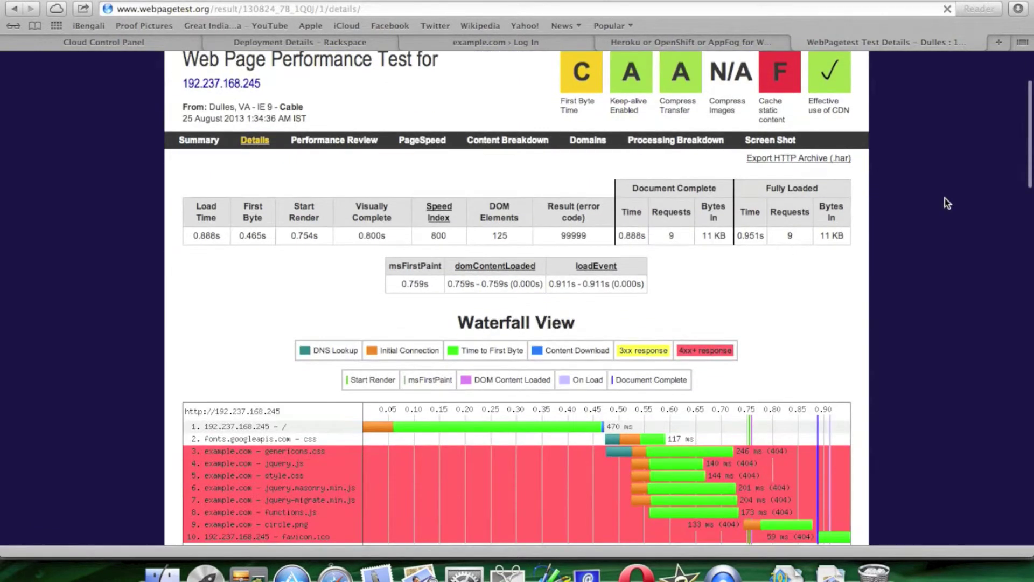
click(800, 43)
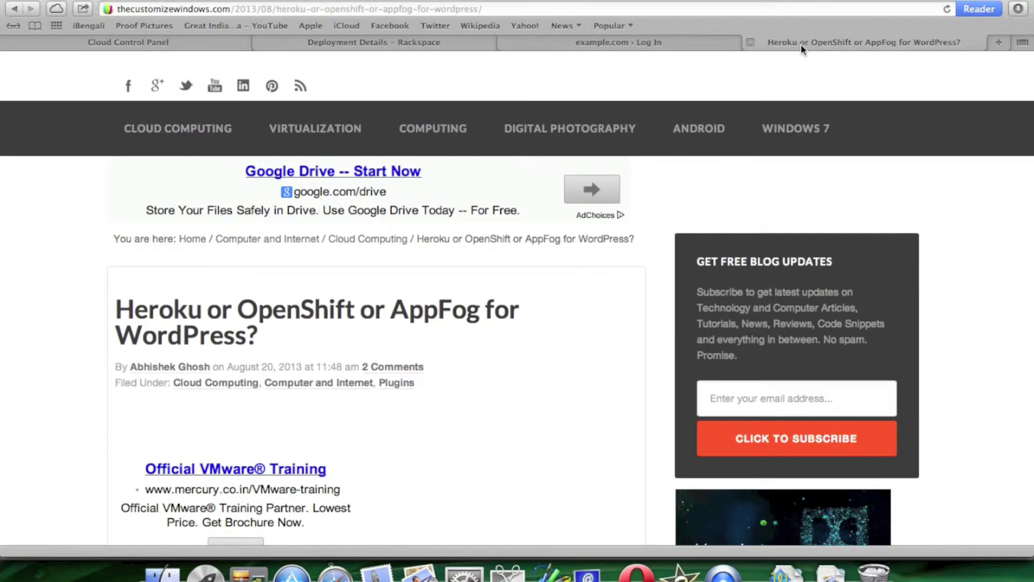
- Reload and then close the example.com login page
click(673, 46)
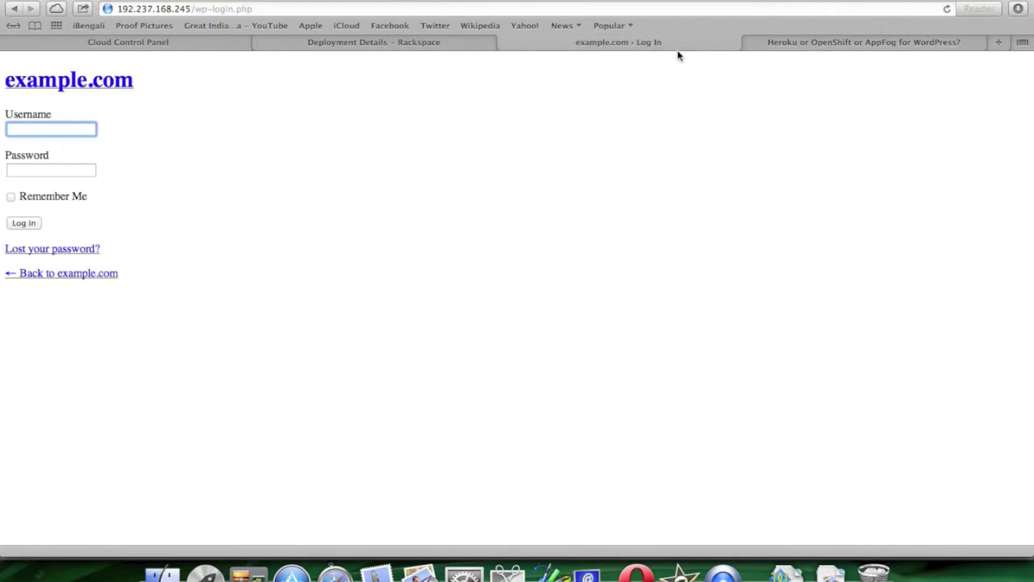
click(947, 10)
click(506, 42)
scroll(558, 211, up, 10)
scroll(558, 211, down, 3)
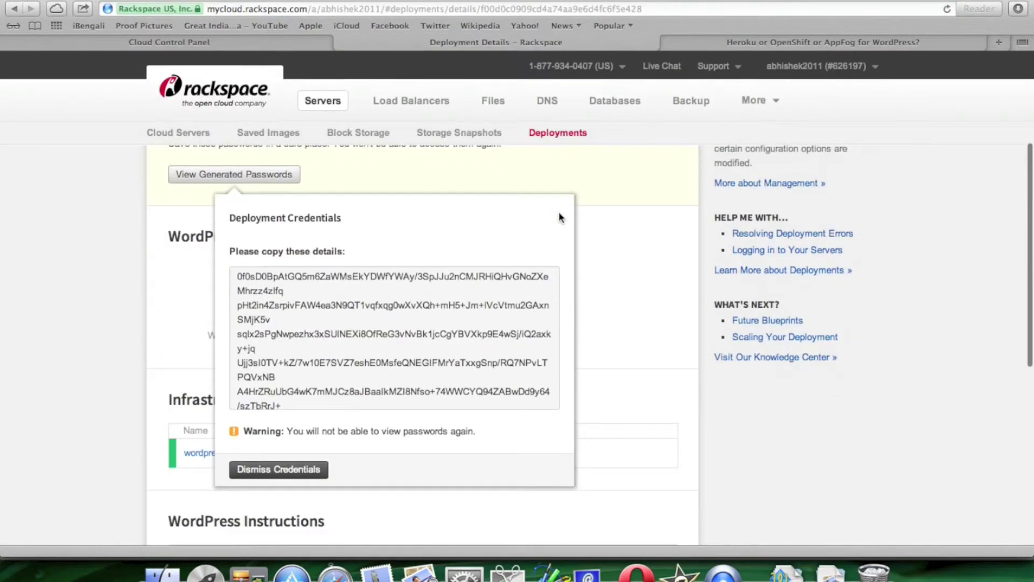
- Dismiss the thecustomizewindows deployment credentials and open the Actions dropdown
click(274, 470)
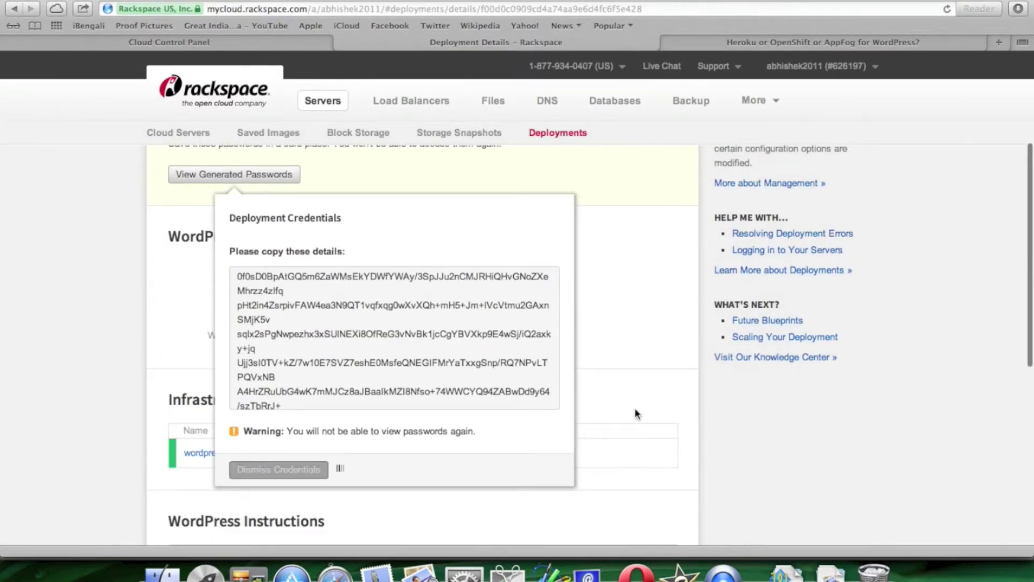
scroll(631, 353, up, 2)
scroll(629, 353, up, 3)
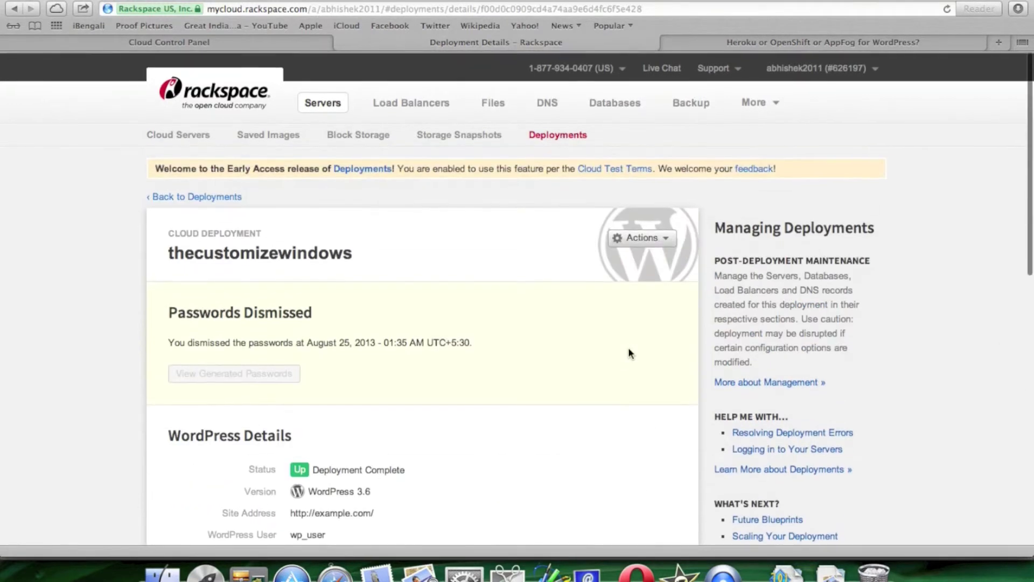
click(666, 237)
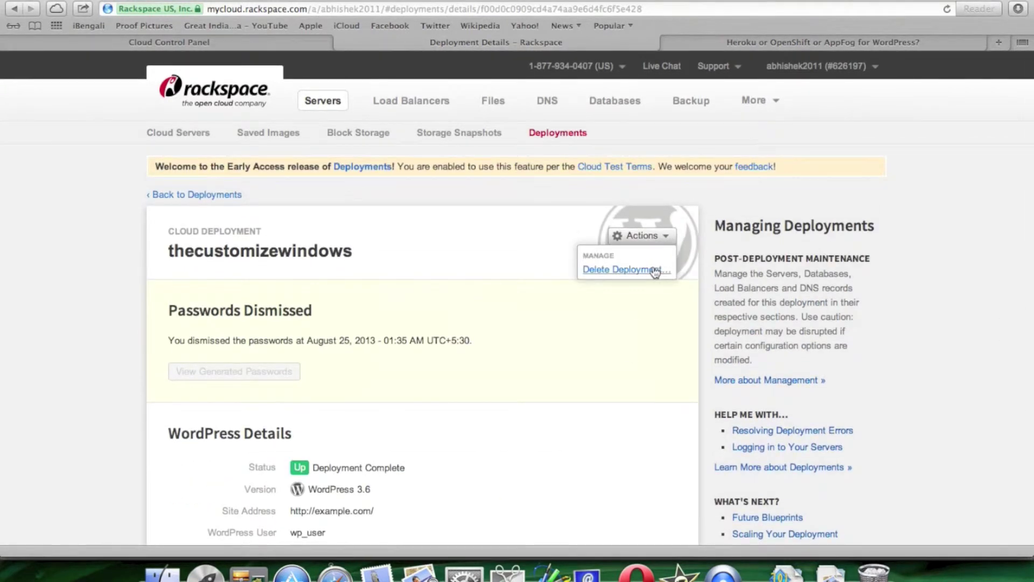
- Permanently delete the thecustomizewindows deployment and return to the Deployments list
click(655, 270)
click(411, 419)
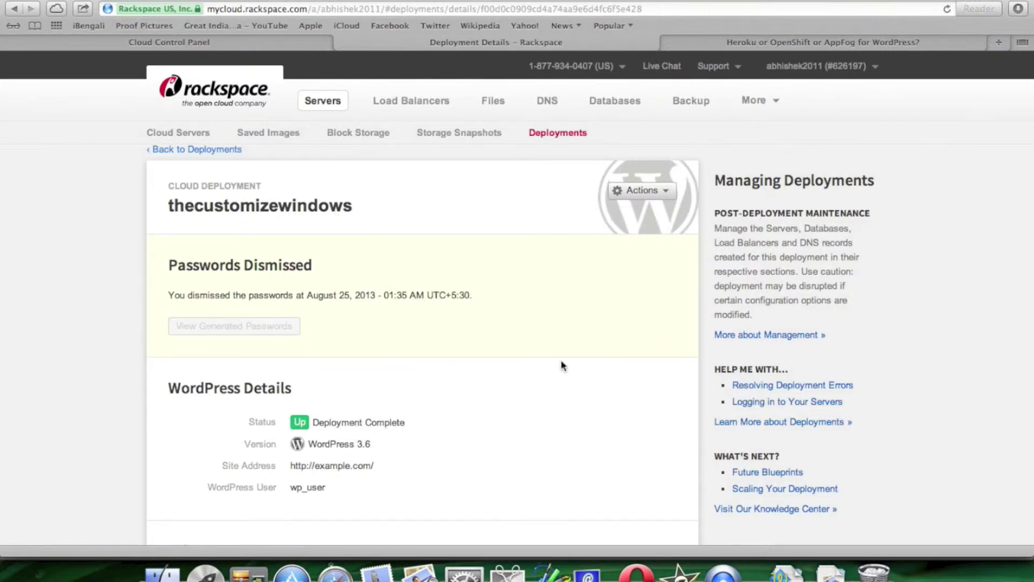
click(183, 150)
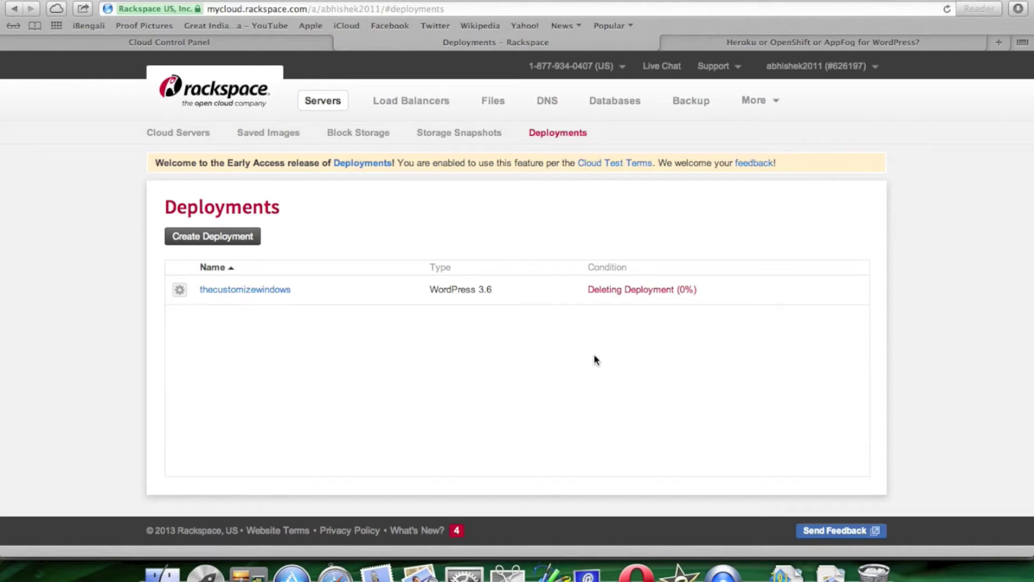
click(198, 575)
- Launch iTerm from Launchpad
click(805, 360)
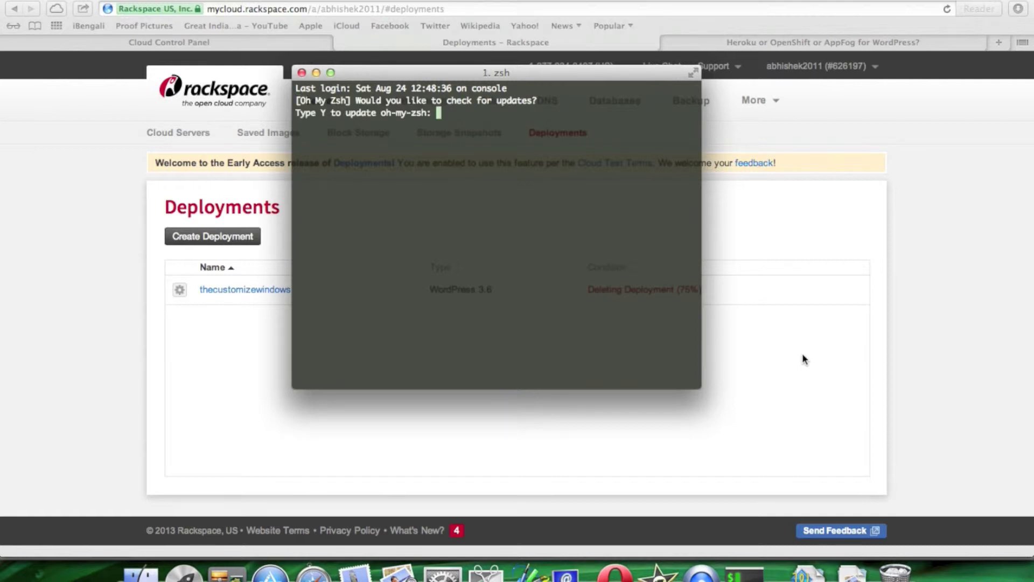
- Accept the Oh My Zsh update with Y, run clear, and bring iTerm back via the Dock
text(Y)
key(Return)
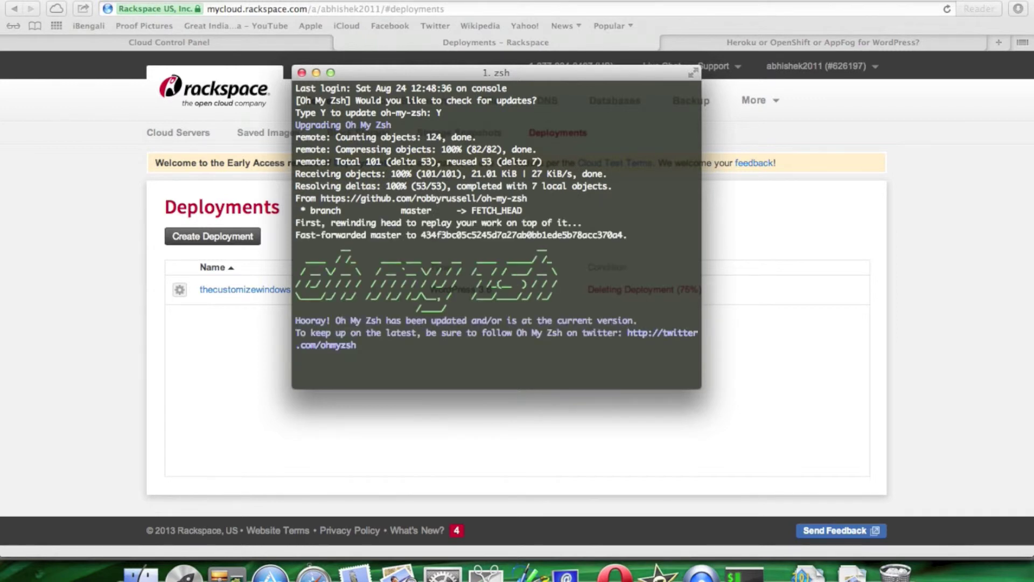
text(clear)
key(Return)
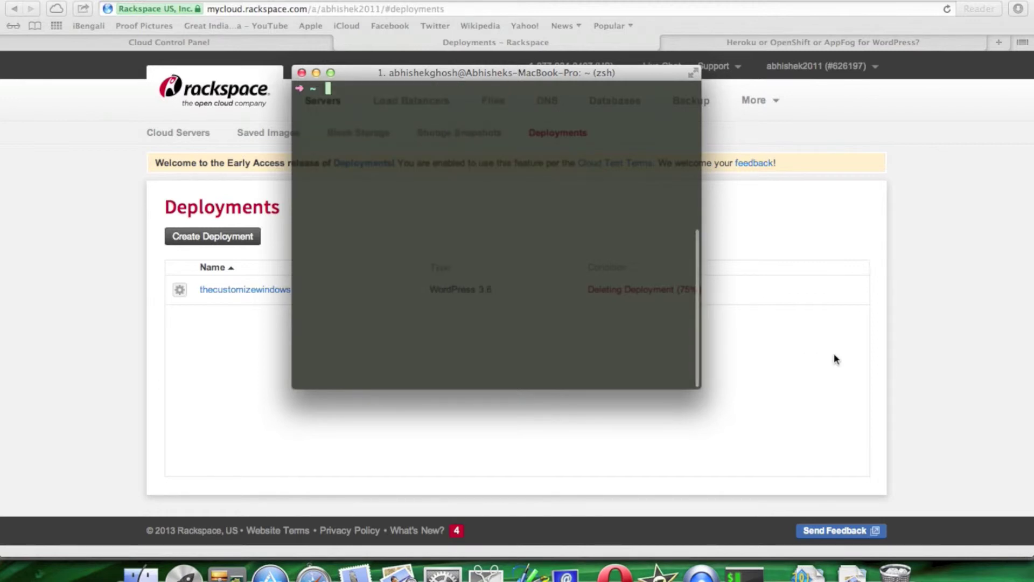
click(926, 358)
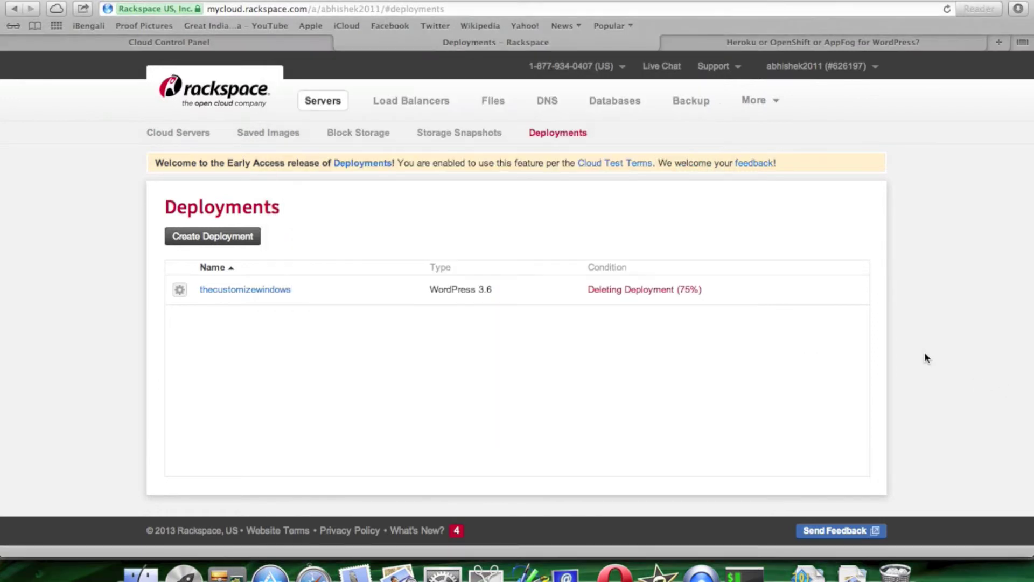
click(736, 558)
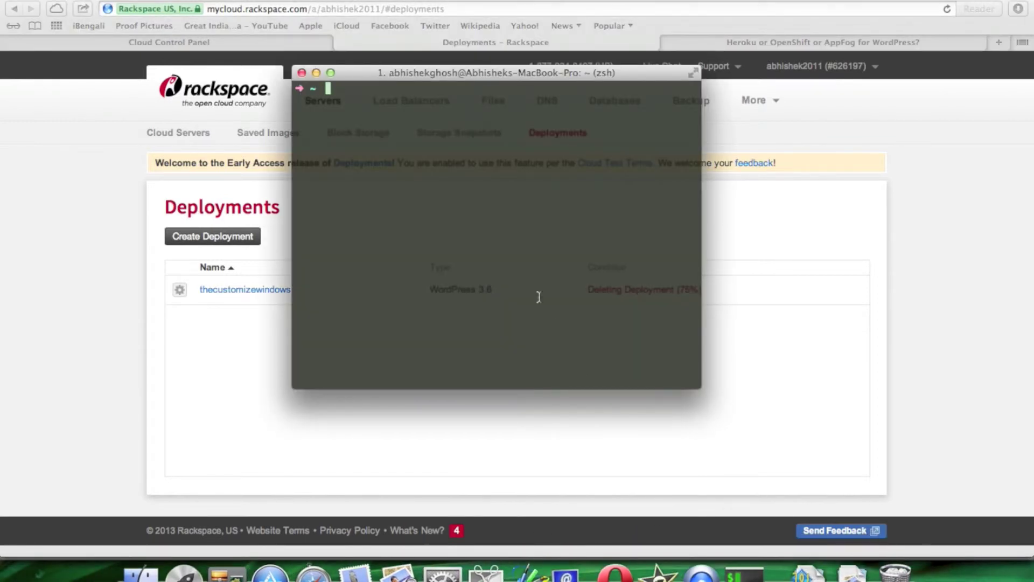
text(visit us at http://thecust)
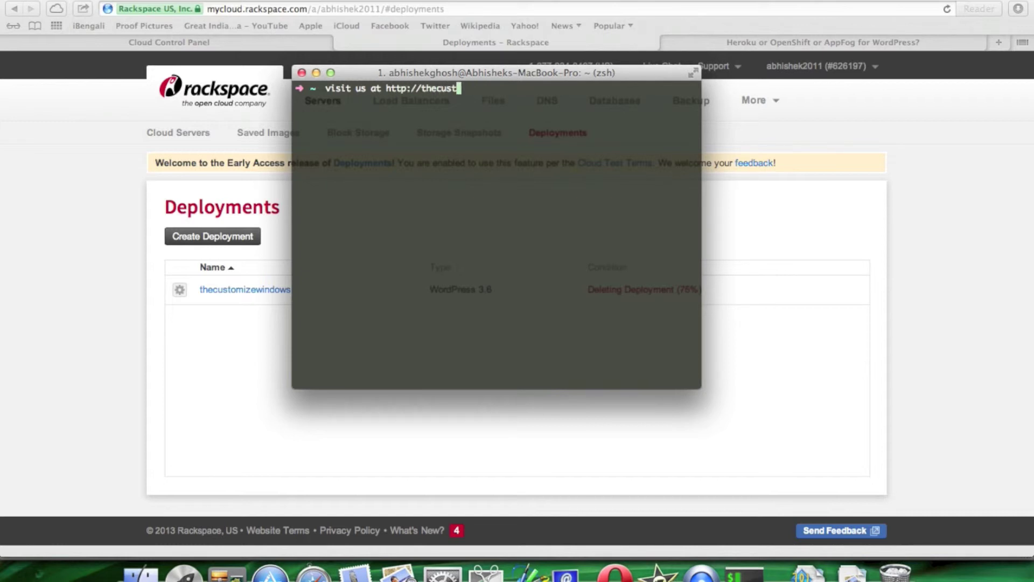
text(omizewindows.com)
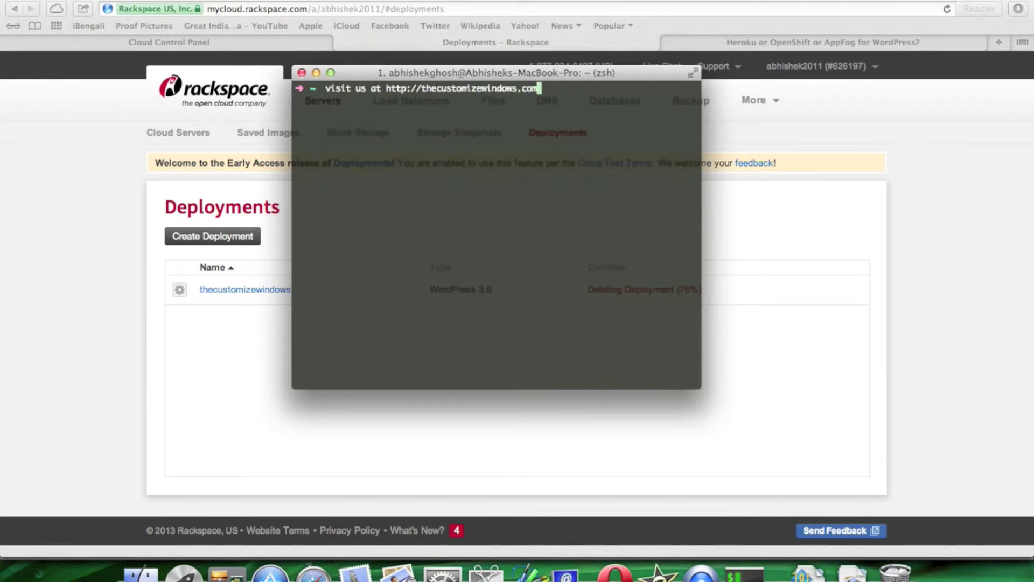
key(Left)
key(Left)
key(Left)
key(Left)
key(Left)
key(Left)
key(Left)
key(Left)
key(Left)
key(Left)
key(Left)
key(Left)
key(Left)
key(Left)
key(Left)
key(Left)
key(Left)
key(Left)
key(Left)
key(Left)
key(Left)
key(Left)
key(Left)
key(Right)
key(BackSpace)
key(BackSpace)
key(BackSpace)
key(BackSpace)
key(BackSpace)
key(BackSpace)
key(BackSpace)
key(BackSpace)
key(BackSpace)
key(BackSpace)
key(BackSpace)
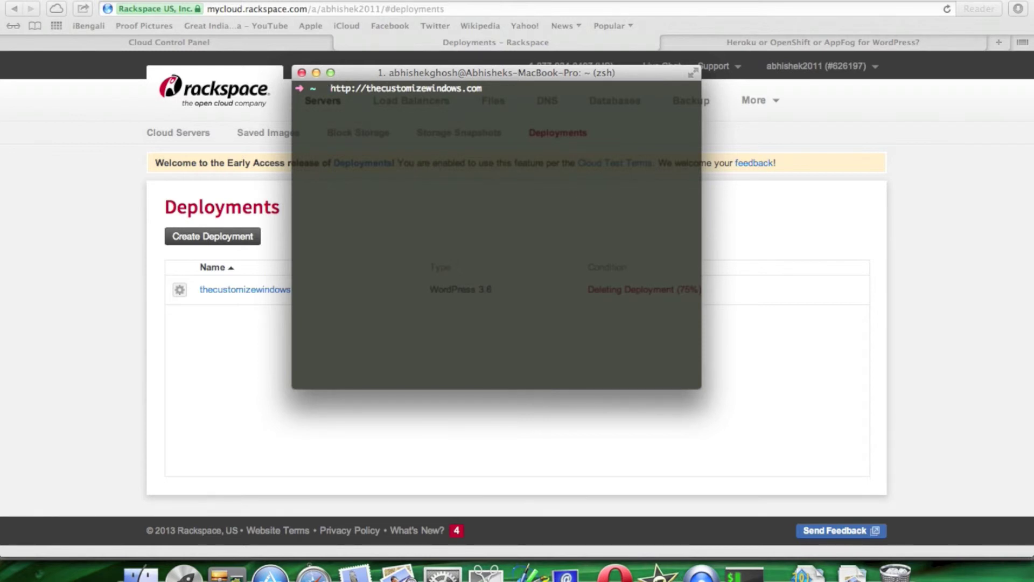
text(Links)
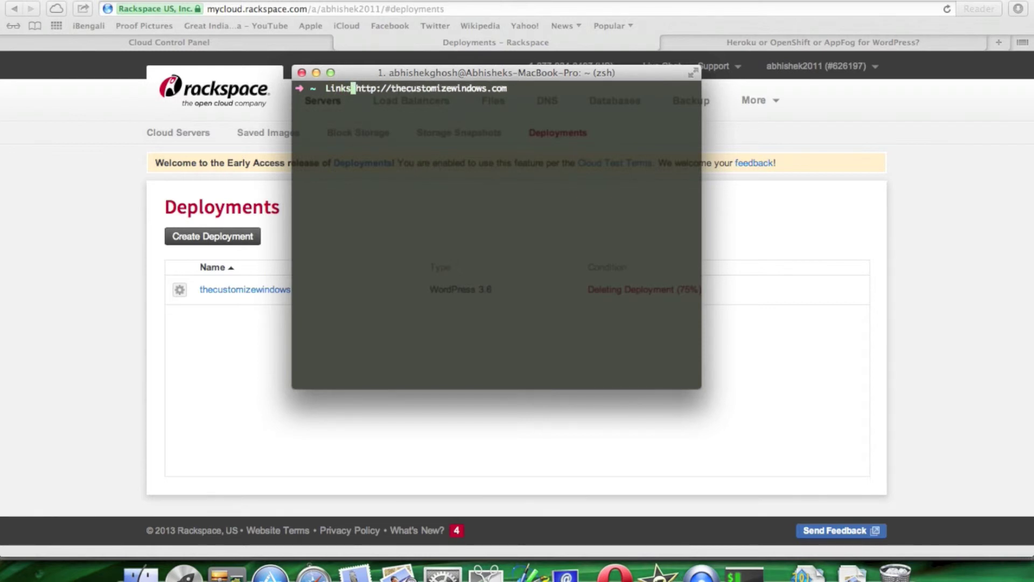
key(Right)
key(Right)
key(Right)
key(Right)
key(Right)
key(Right)
key(Right)
key(Right)
key(Right)
key(Right)
key(Right)
key(Right)
key(Right)
key(Right)
key(Right)
key(Right)
key(Right)
key(Right)
key(Right)
key(Right)
key(Right)
key(Right)
key(Right)
key(Right)
key(Right)
key(Right)
key(Right)
key(Right)
key(Right)
key(Right)
key(Return)
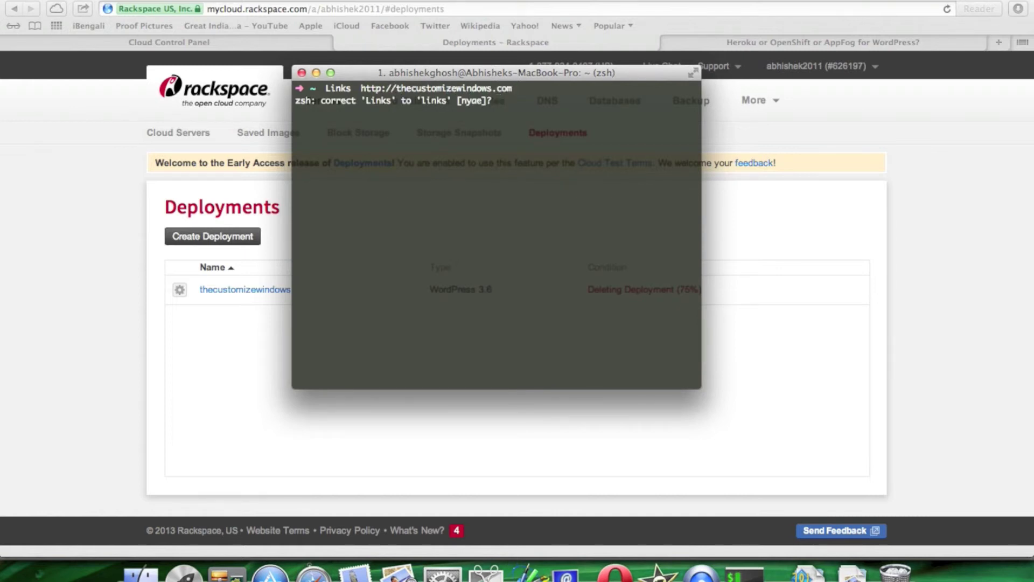
- Decline zsh's correction and open the 'Shifting WordPress From Apache to nginx Web Server' article in Links
key(n)
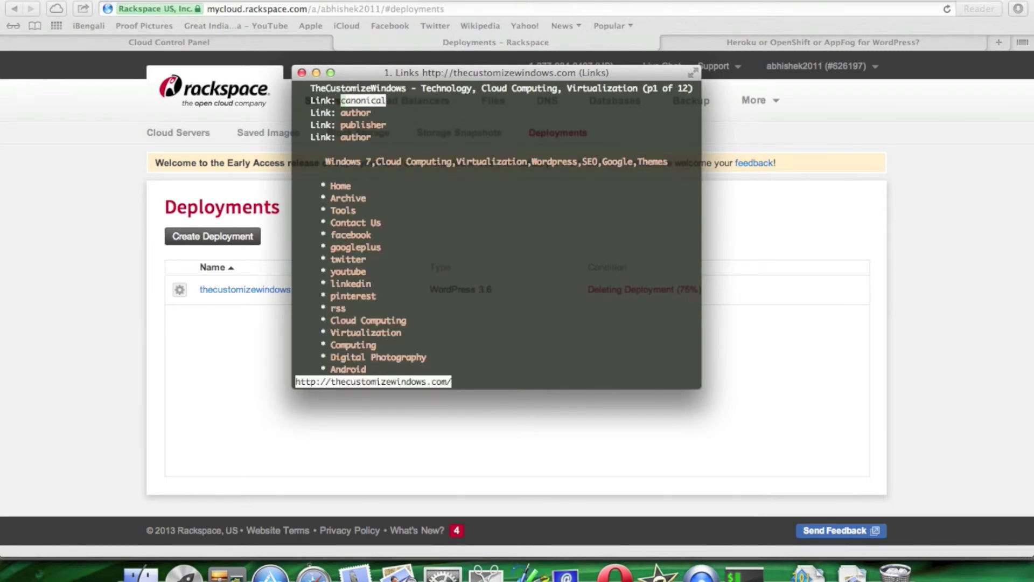
key(Down)
key(Down)
key(Down)
key(Down)
key(Down)
key(Down)
key(Down)
key(Down)
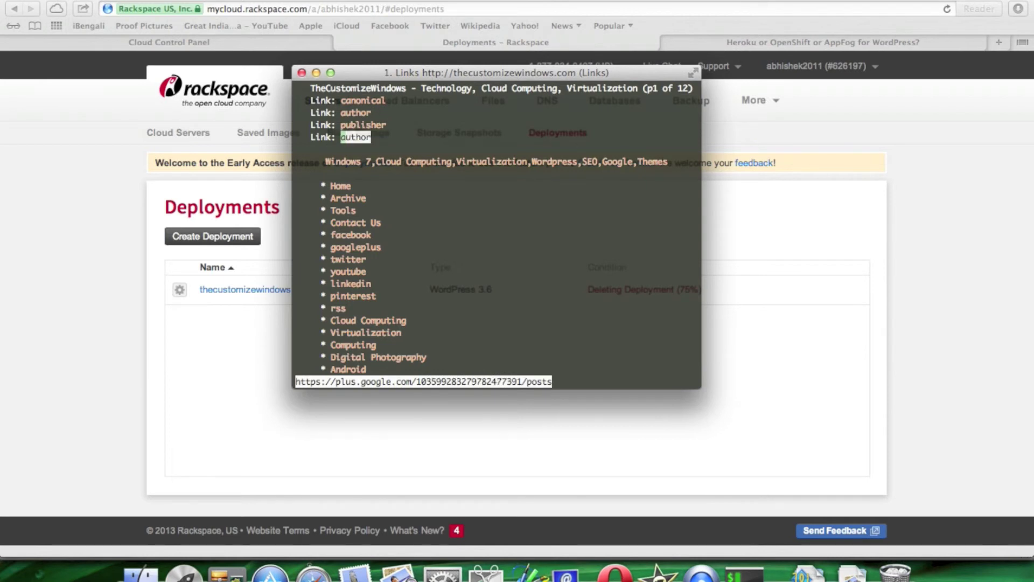
key(Down)
key(Down)
key(Down)
key(Down)
key(Down)
key(Down)
key(Down)
key(Down)
key(Down)
key(Down)
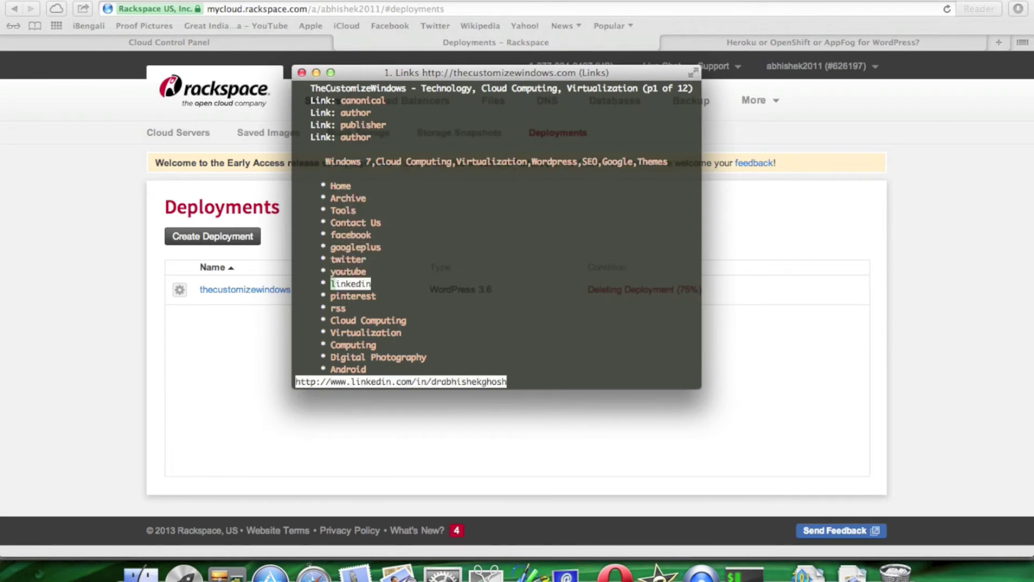
key(Down)
key(Down)
key(Down)
key(Down)
key(Down)
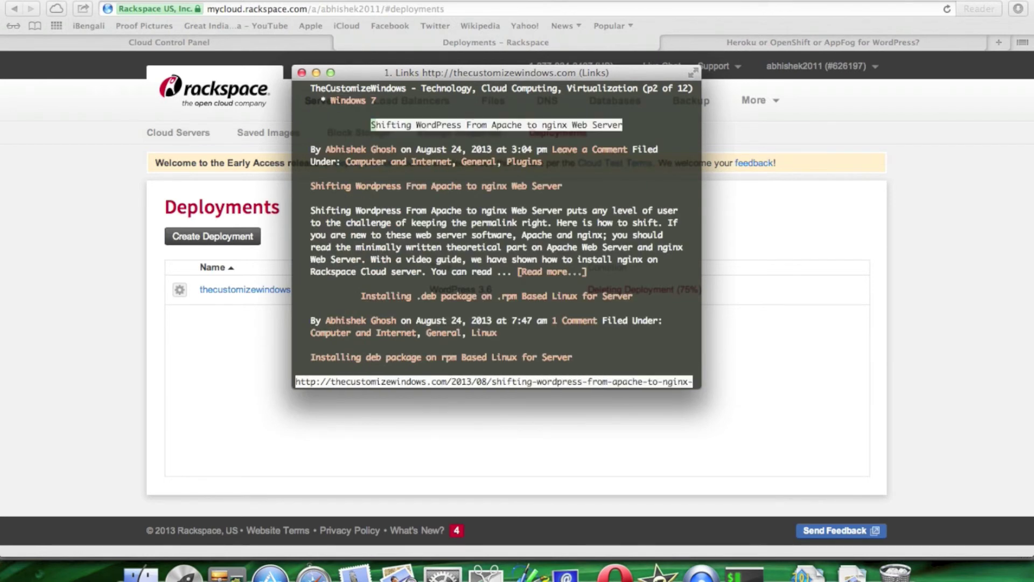
key(Down)
key(Up)
key(Return)
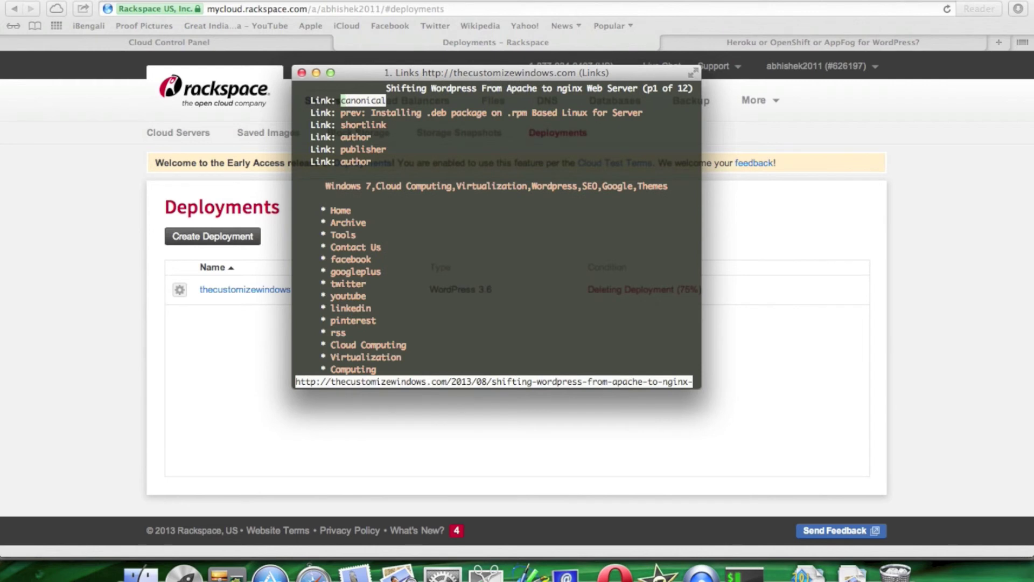
- Page through the article with arrow and page keys, then bring up the Links menu bar
key(Down)
key(Down)
key(Down)
key(Down)
key(Down)
key(Down)
key(Down)
key(Down)
key(Down)
key(Down)
key(Down)
key(Down)
key(Down)
key(Down)
key(Down)
key(Down)
key(Down)
key(Down)
key(Down)
key(Down)
key(Down)
key(Down)
key(Down)
key(Down)
key(Down)
key(Down)
key(Down)
key(Down)
key(Down)
key(Down)
key(Down)
key(Down)
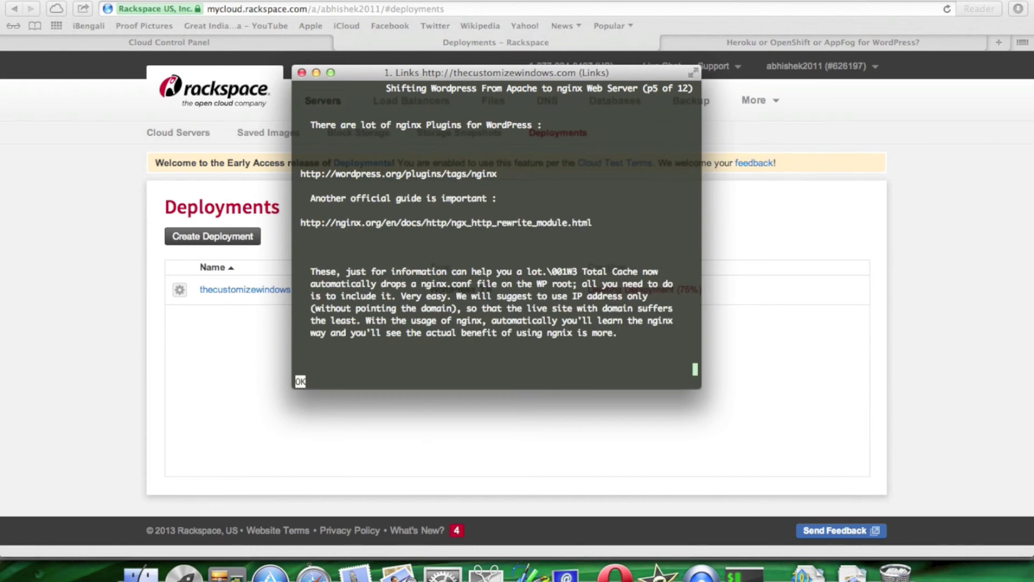
key(Down)
key(Down)
key(Down)
key(Down)
key(Down)
key(Down)
key(Down)
key(Down)
key(Down)
key(Down)
key(Up)
key(Up)
key(Up)
key(Up)
key(Up)
key(Up)
key(Up)
key(Up)
key(Up)
key(Up)
key(Up)
key(Up)
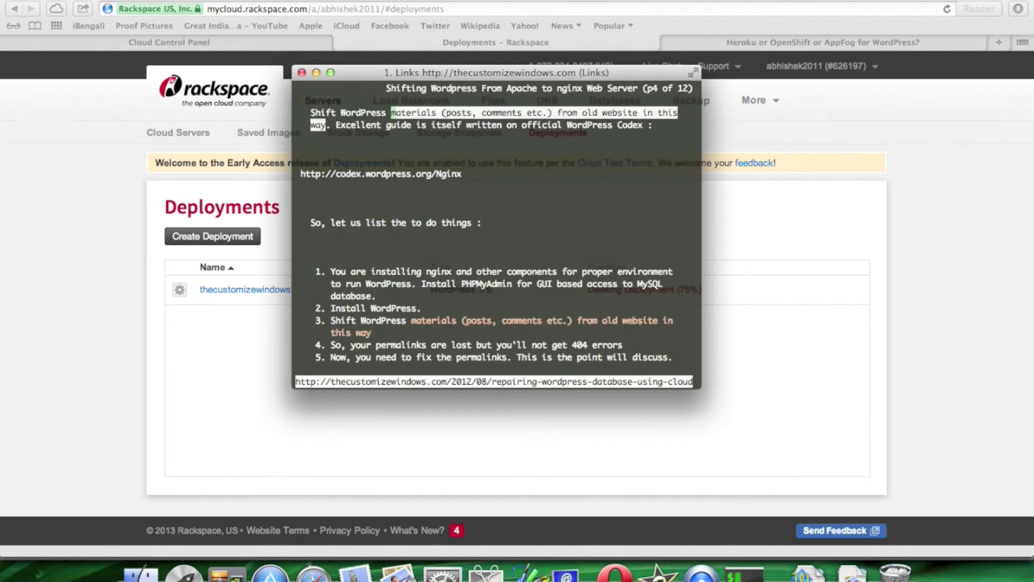
key(Down)
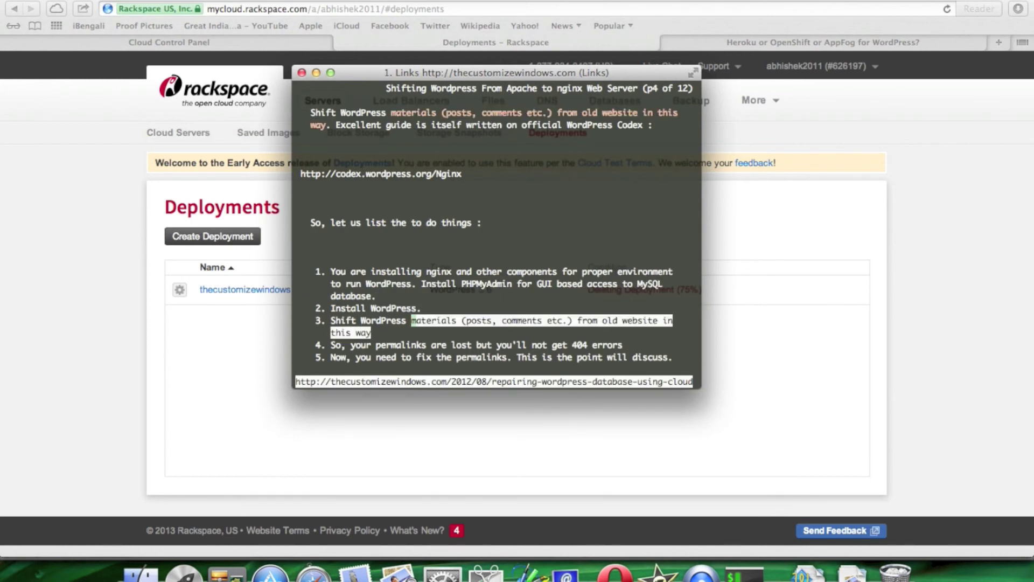
key(Page_Down)
key(Page_Up)
key(Up)
key(Up)
key(Up)
key(Up)
key(Up)
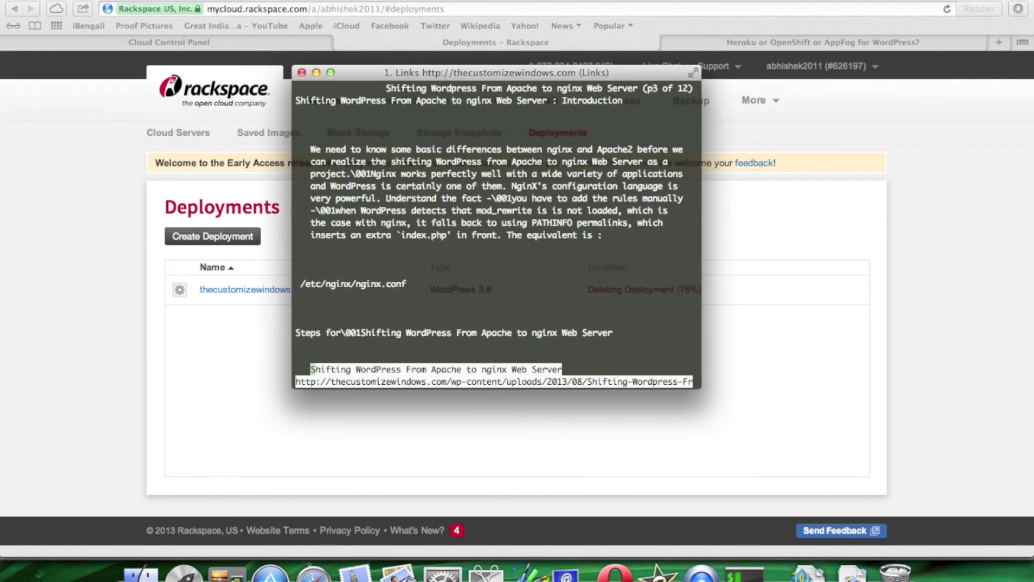
key(Up)
key(Up)
key(Up)
key(Up)
key(Up)
key(Up)
key(Up)
key(Up)
key(Up)
key(Up)
key(Up)
key(Up)
key(Up)
key(Up)
key(Up)
key(Up)
key(Up)
key(Up)
key(Up)
key(Up)
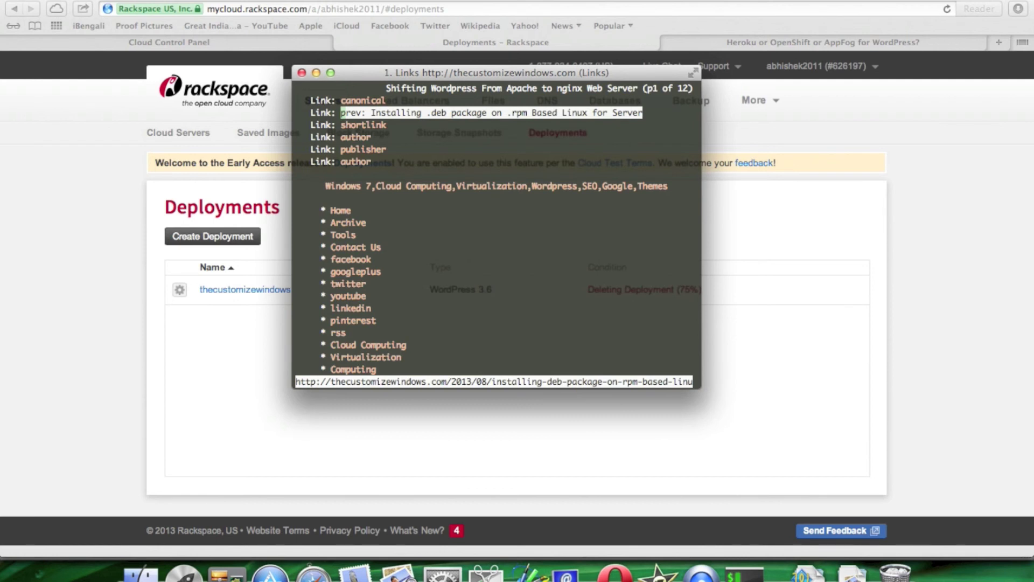
key(Escape)
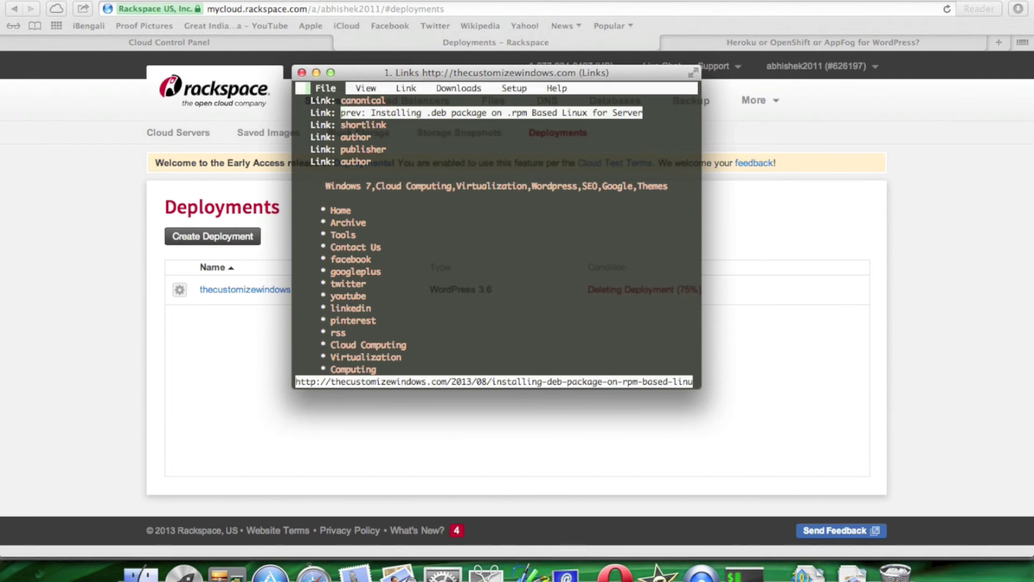
- Exit Links via File > Exit and return to Safari's 'Deployments – Rackspace' tab
key(Right)
key(Left)
key(Return)
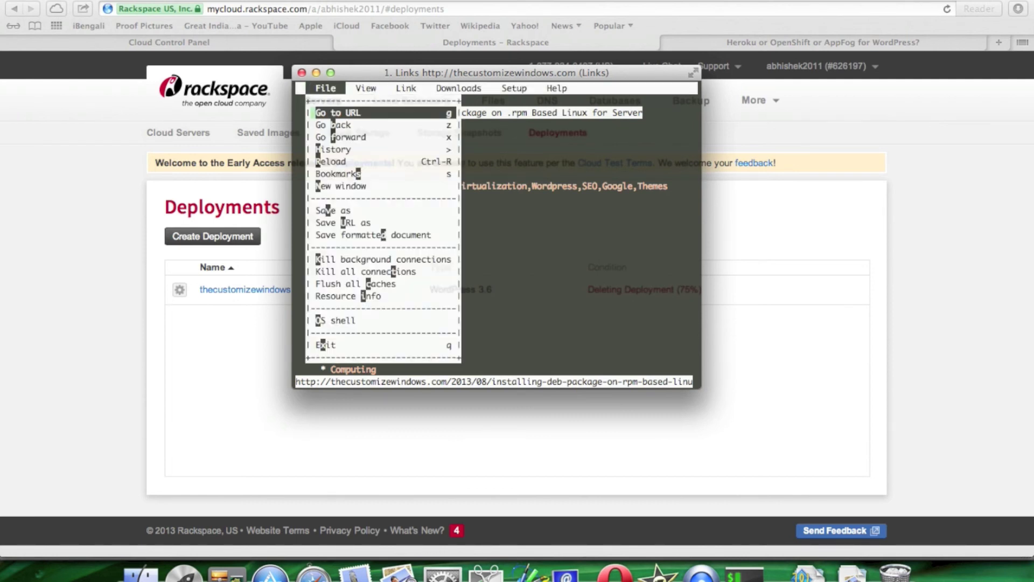
key(Down)
key(Down)
key(Down)
key(Down)
key(Down)
key(Down)
key(Down)
key(Down)
key(Down)
key(Down)
key(Down)
key(Down)
key(Down)
key(Down)
key(Down)
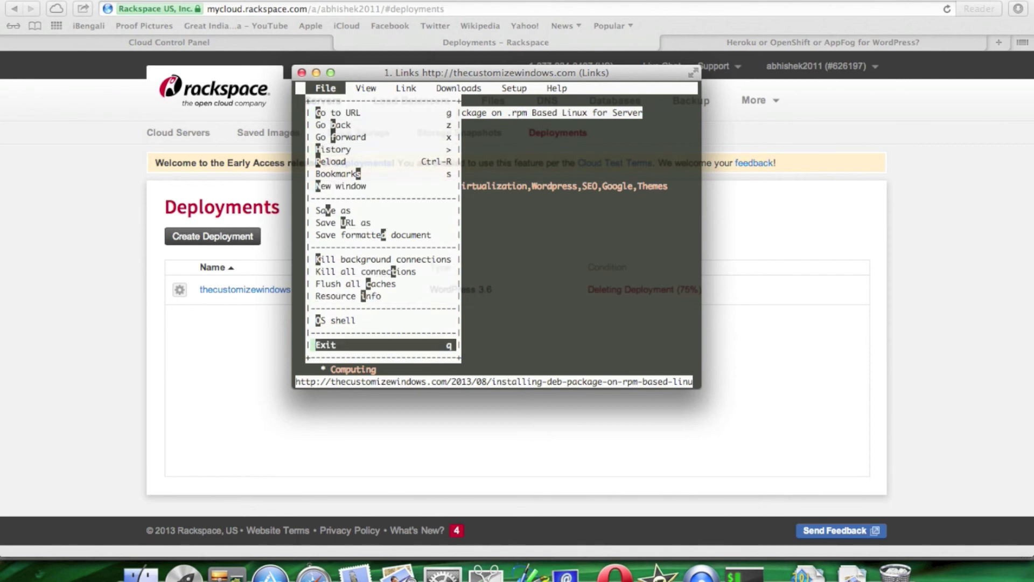
key(Return)
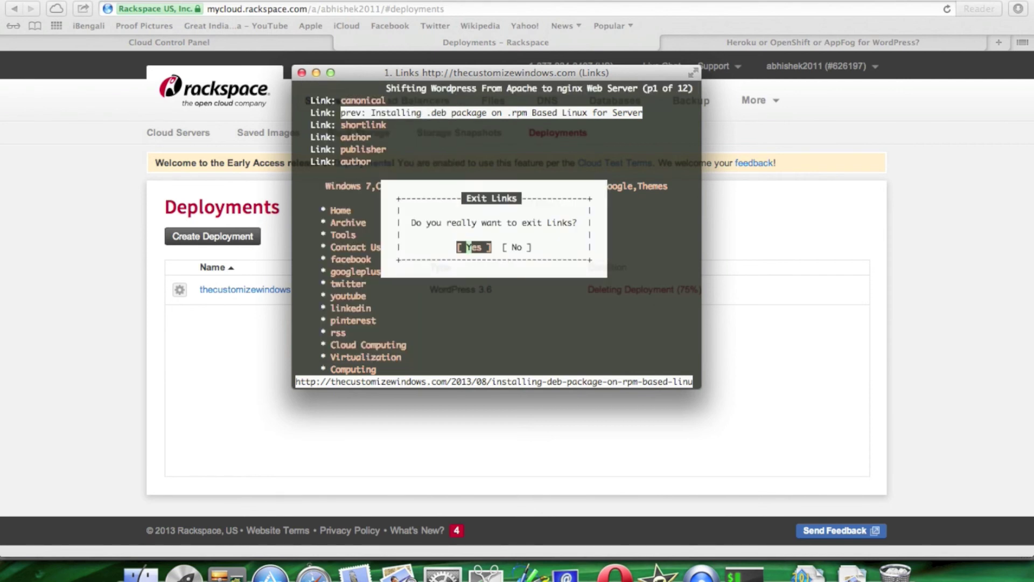
key(Return)
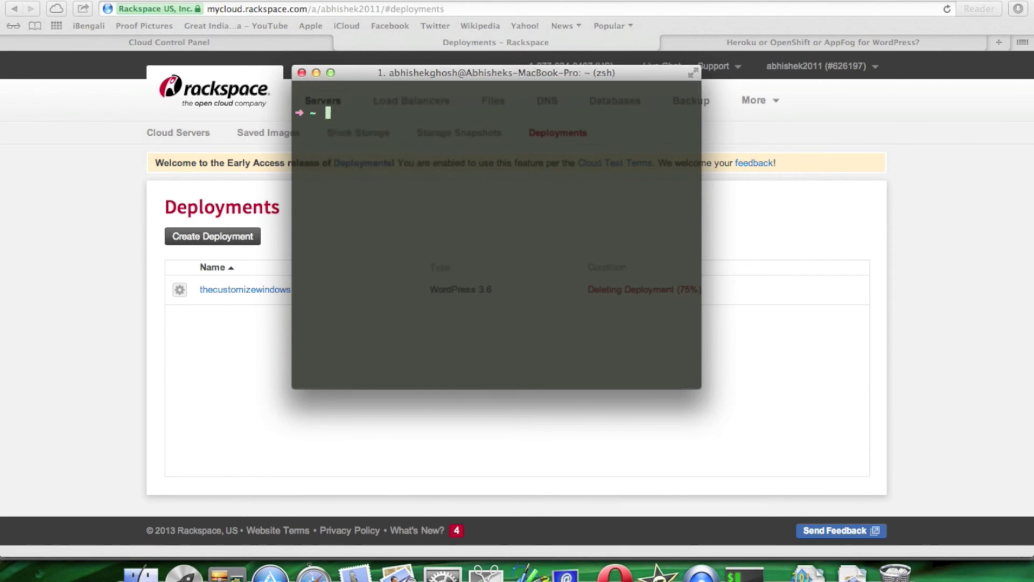
click(838, 44)
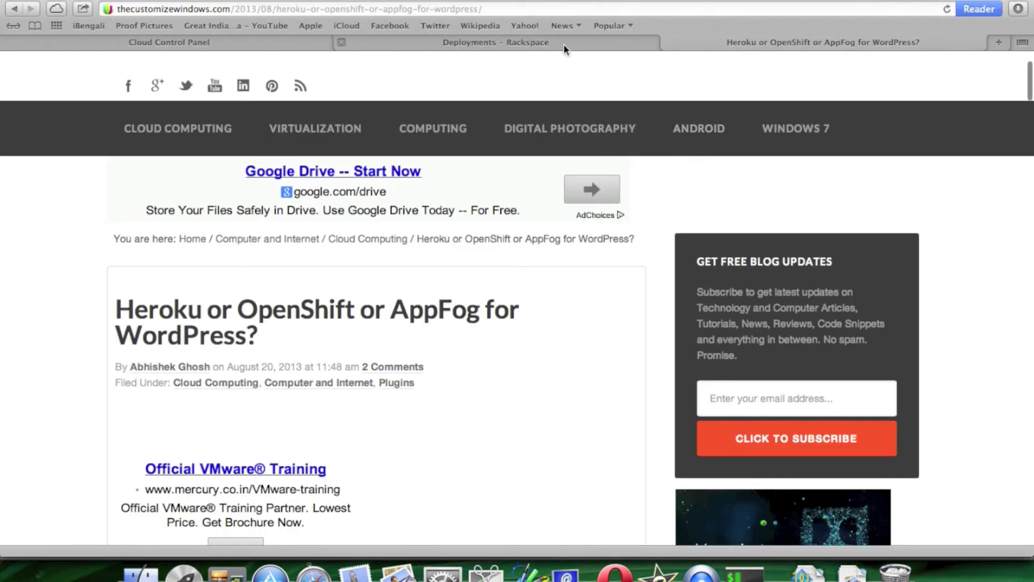
click(563, 44)
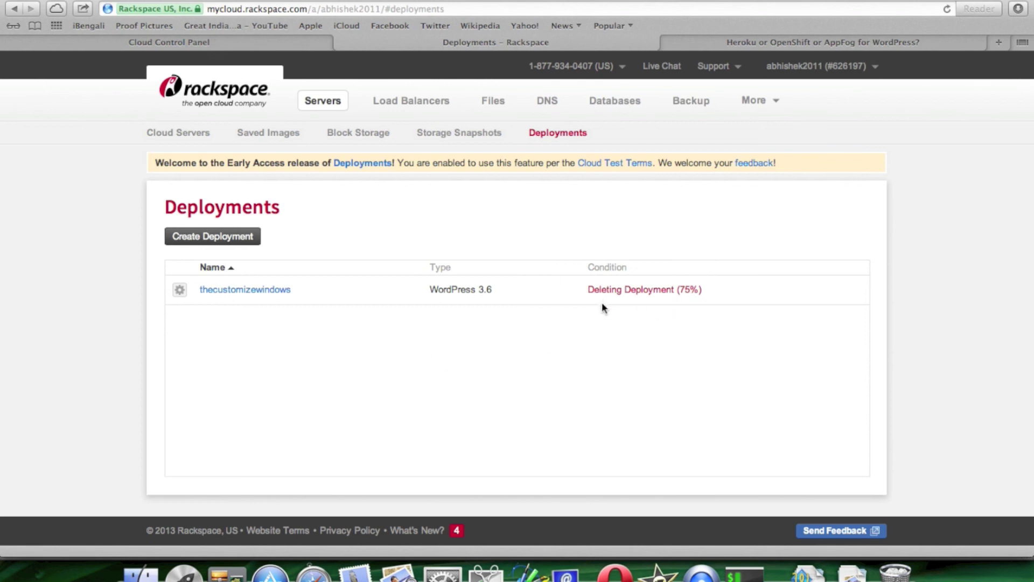